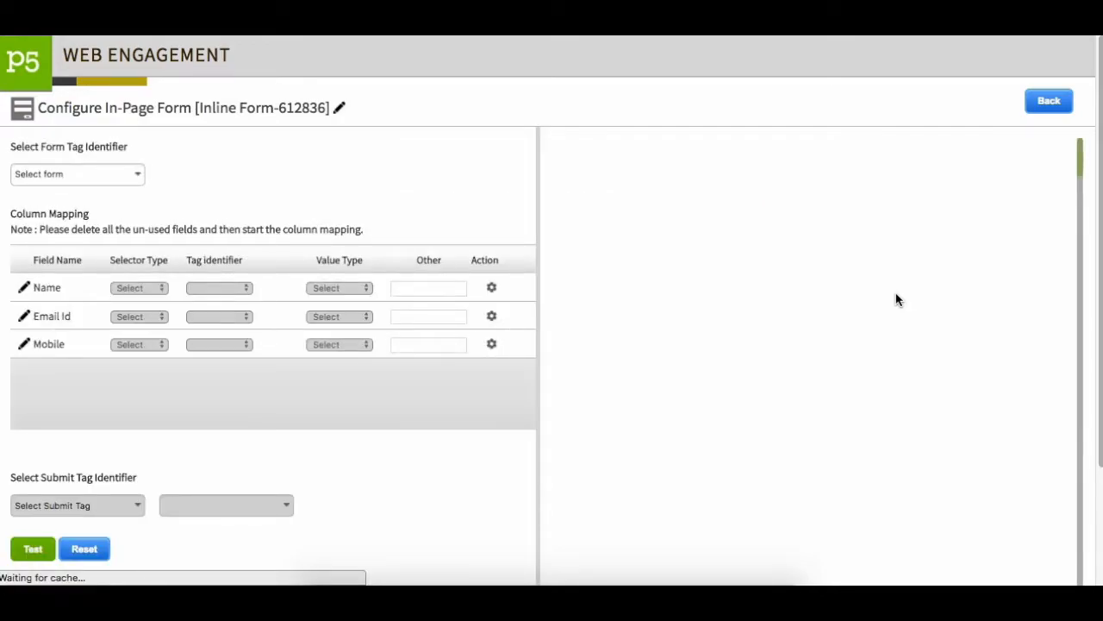
scroll(1000, 242, down, 2)
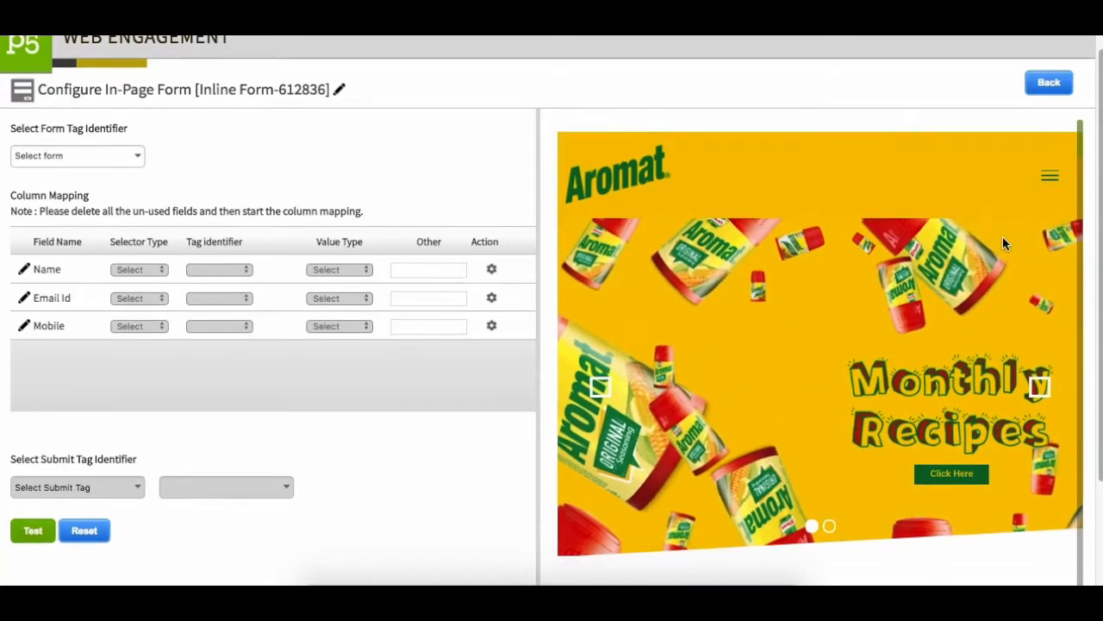
drag(1082, 97, 1067, 79)
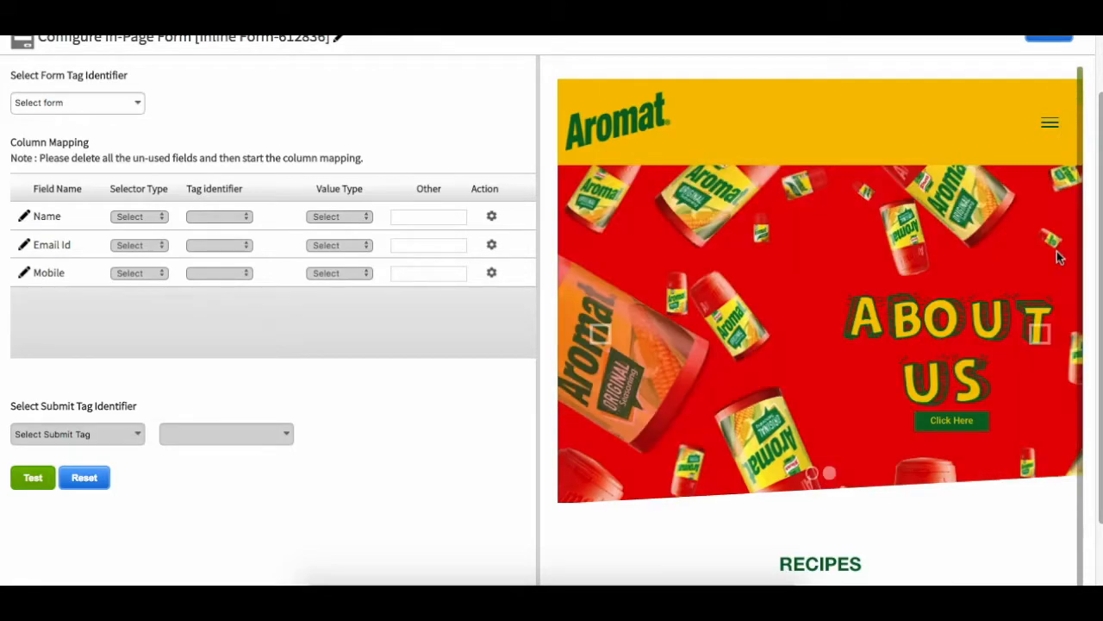
scroll(1059, 257, up, 2)
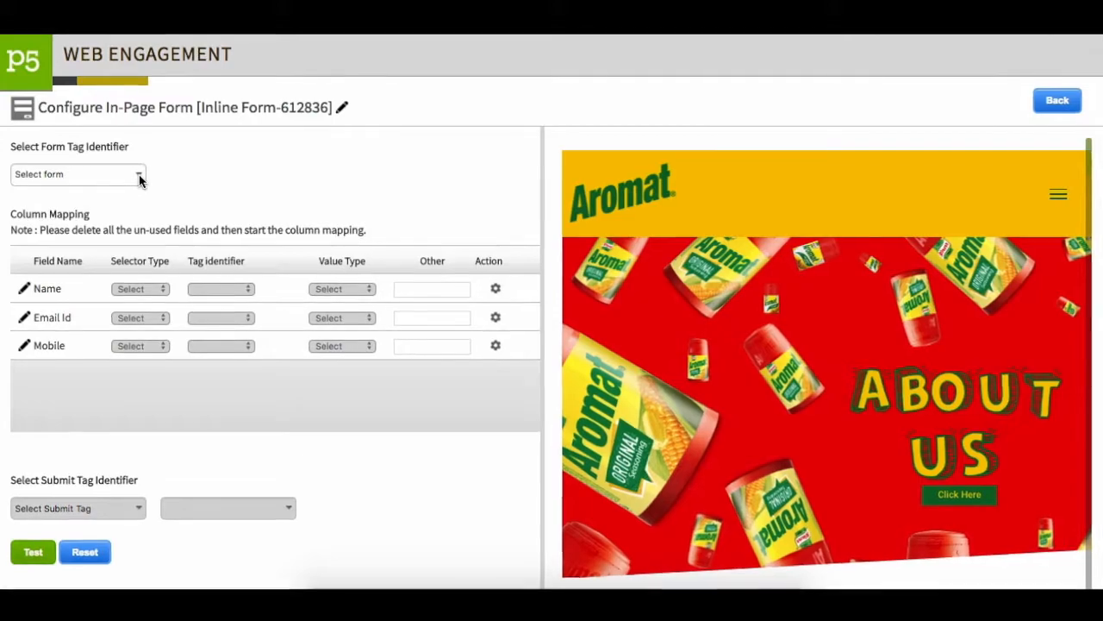
Try to identify the page's form by its Form Id.
click(140, 176)
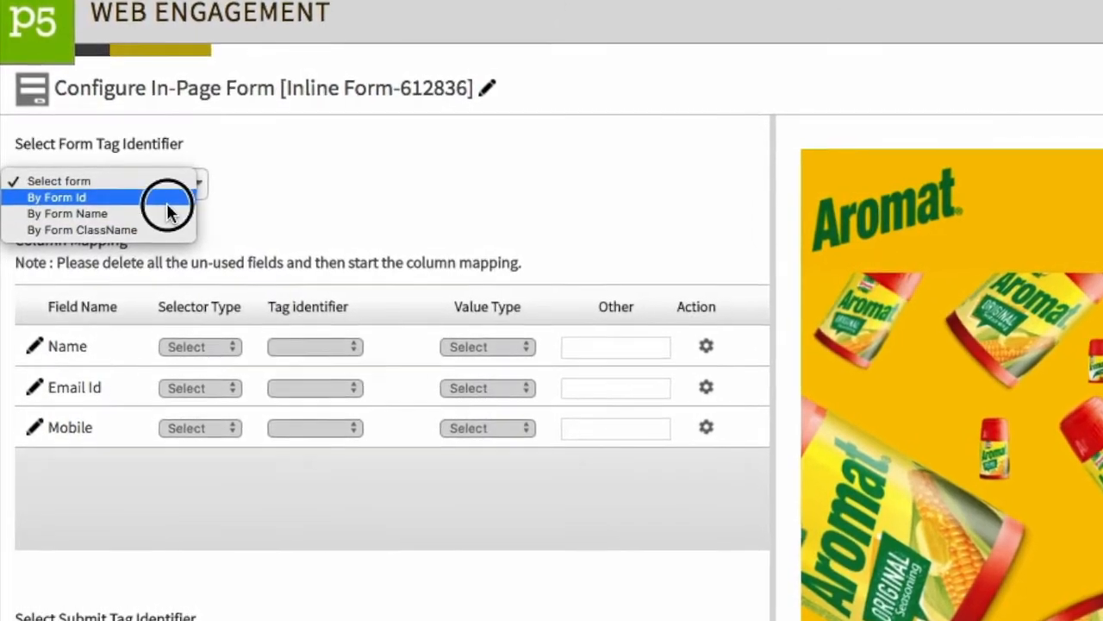
click(168, 203)
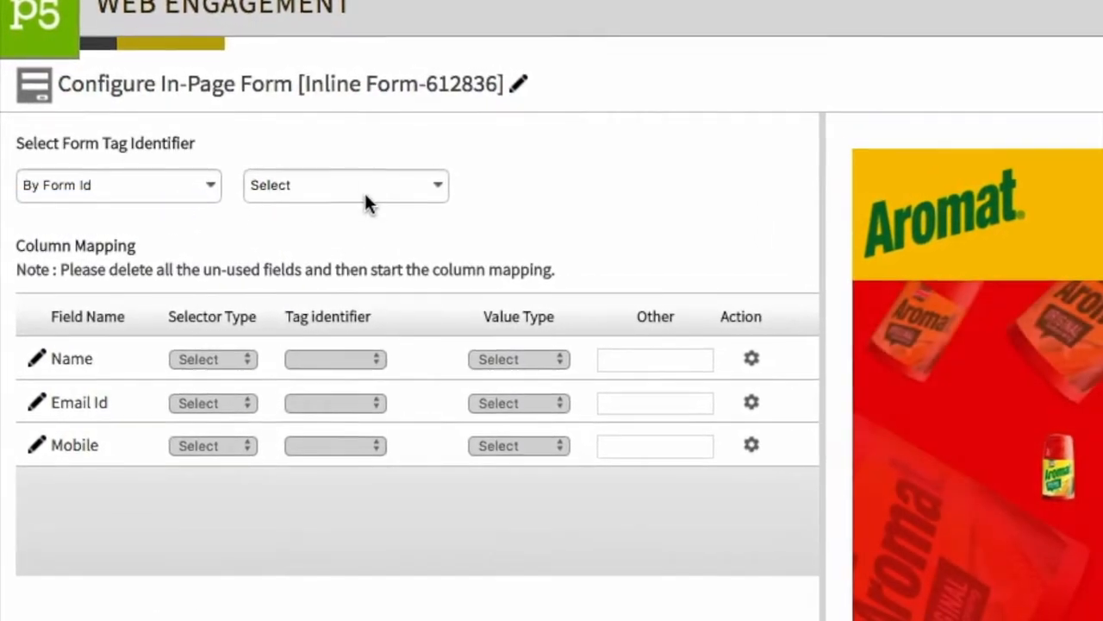
click(438, 189)
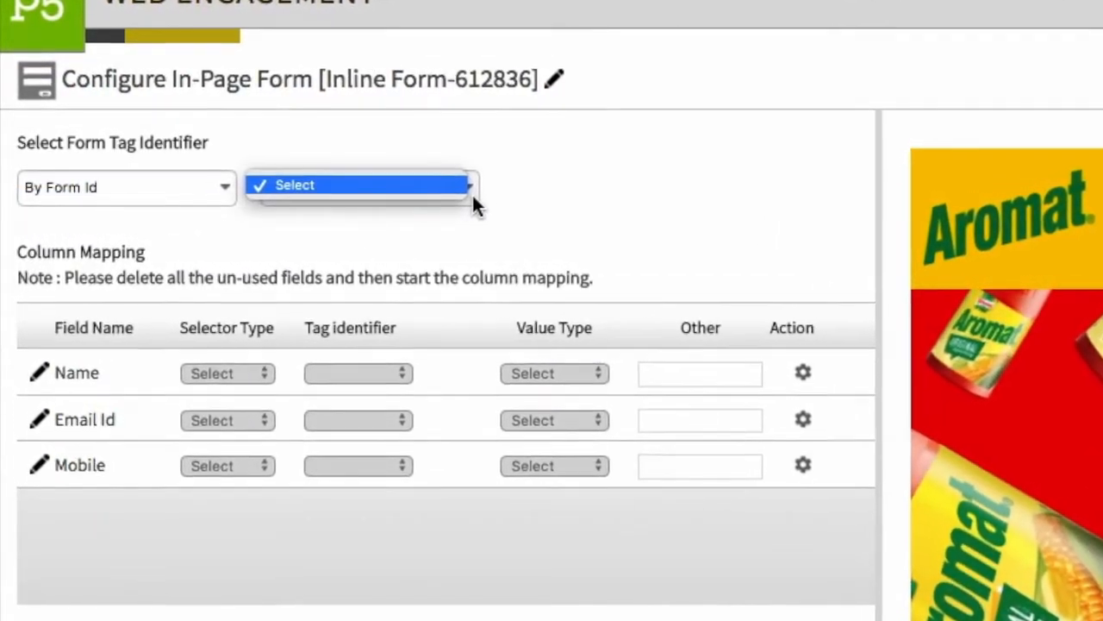
click(480, 204)
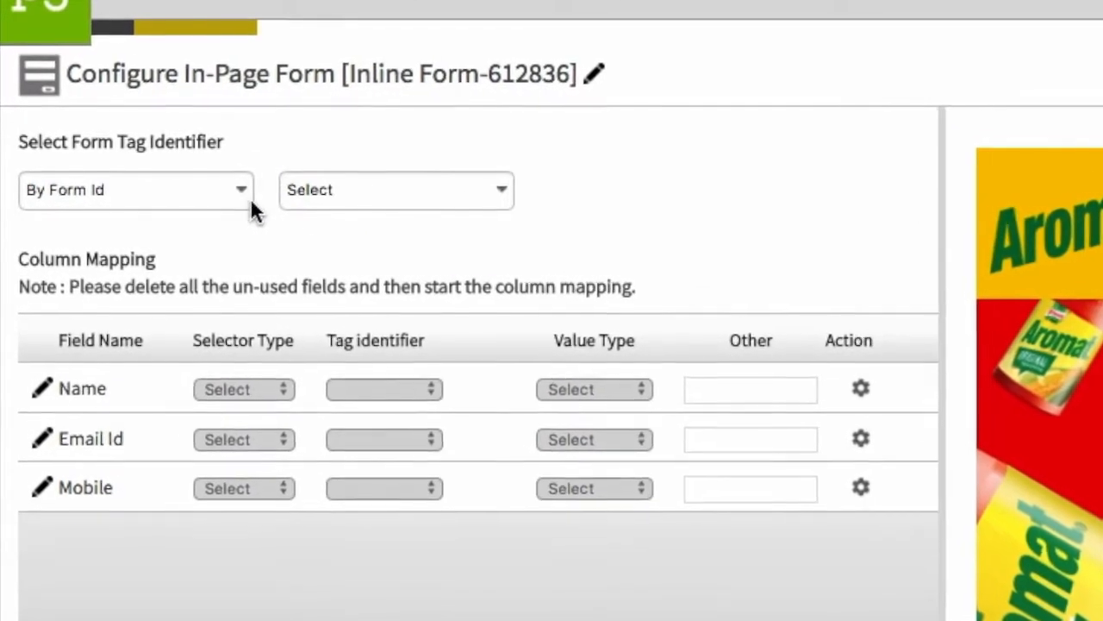
Set the form tag identifier to By Form ClassName with the class wpcf7-form.
click(241, 202)
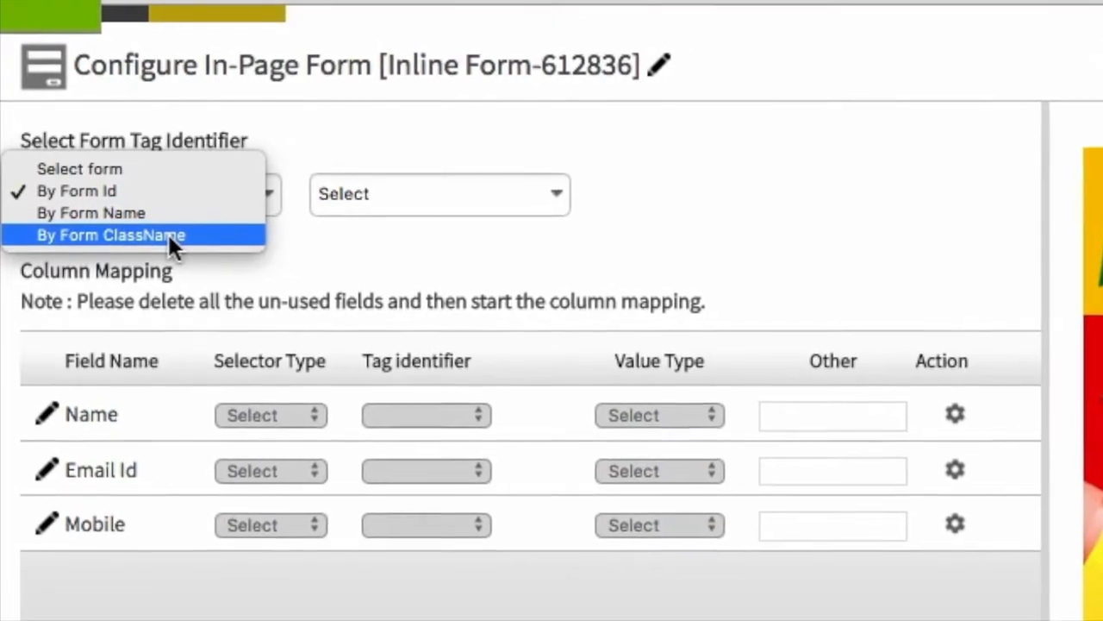
click(169, 236)
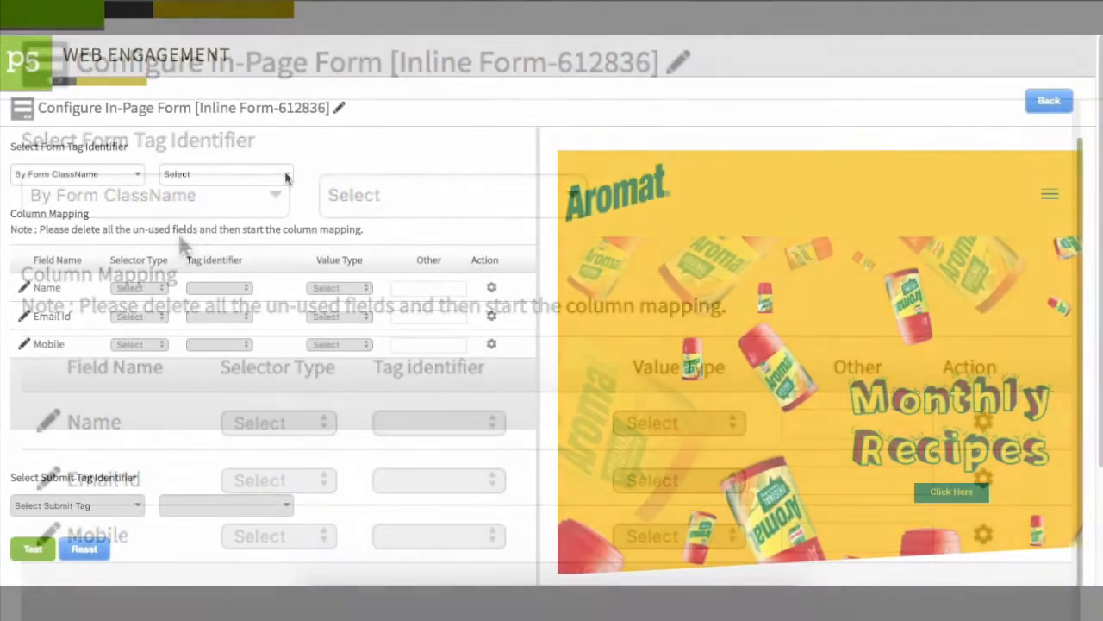
click(569, 196)
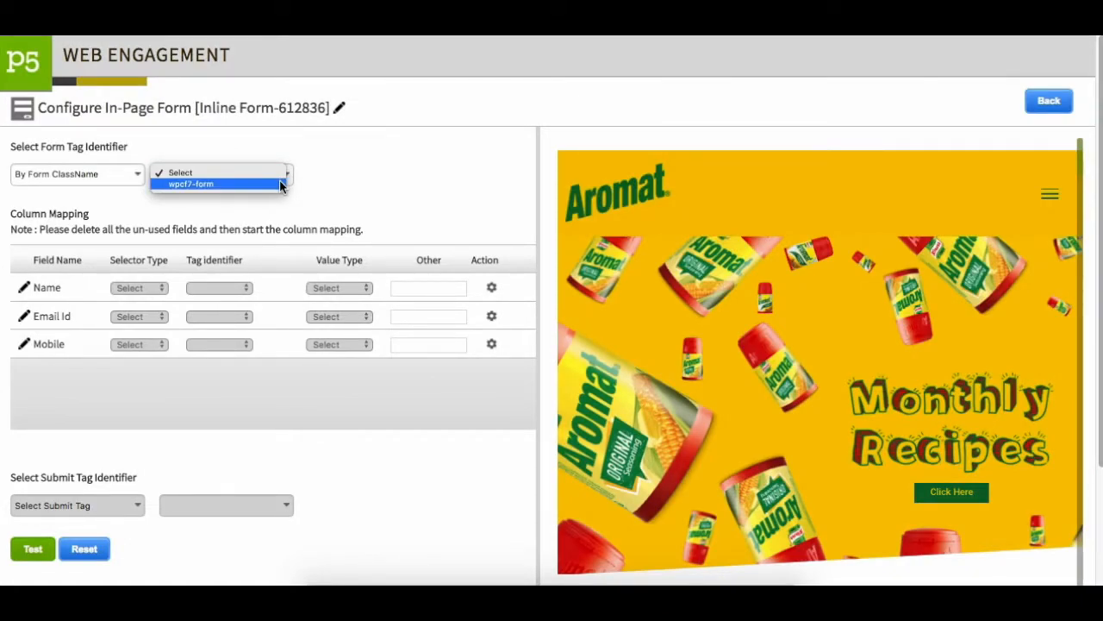
click(279, 183)
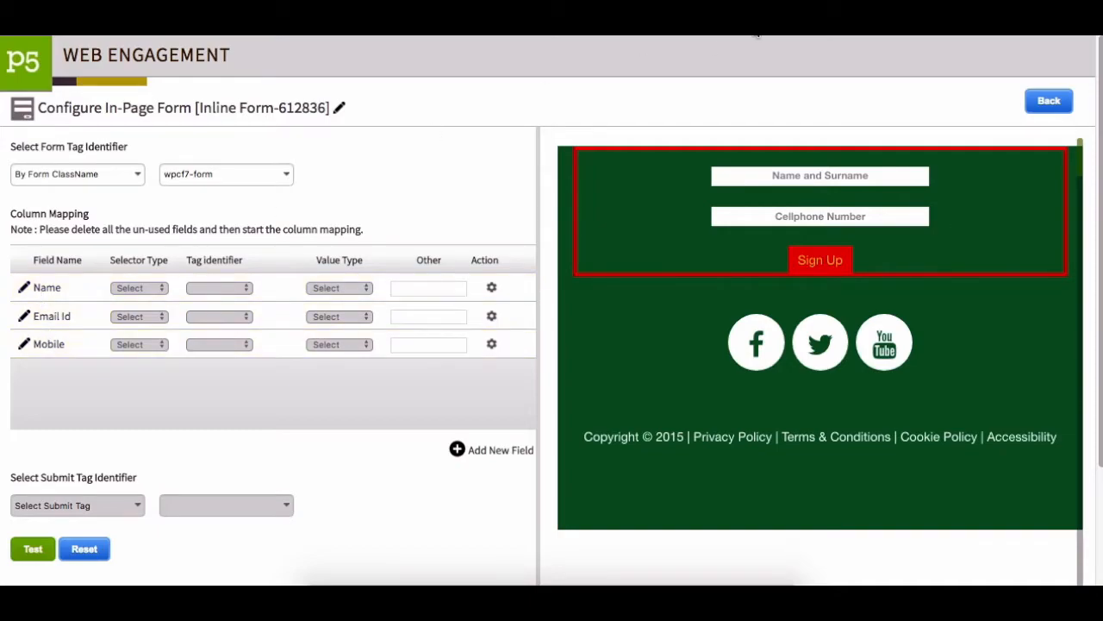
Delete the unused Email Id field from the column mapping.
click(25, 318)
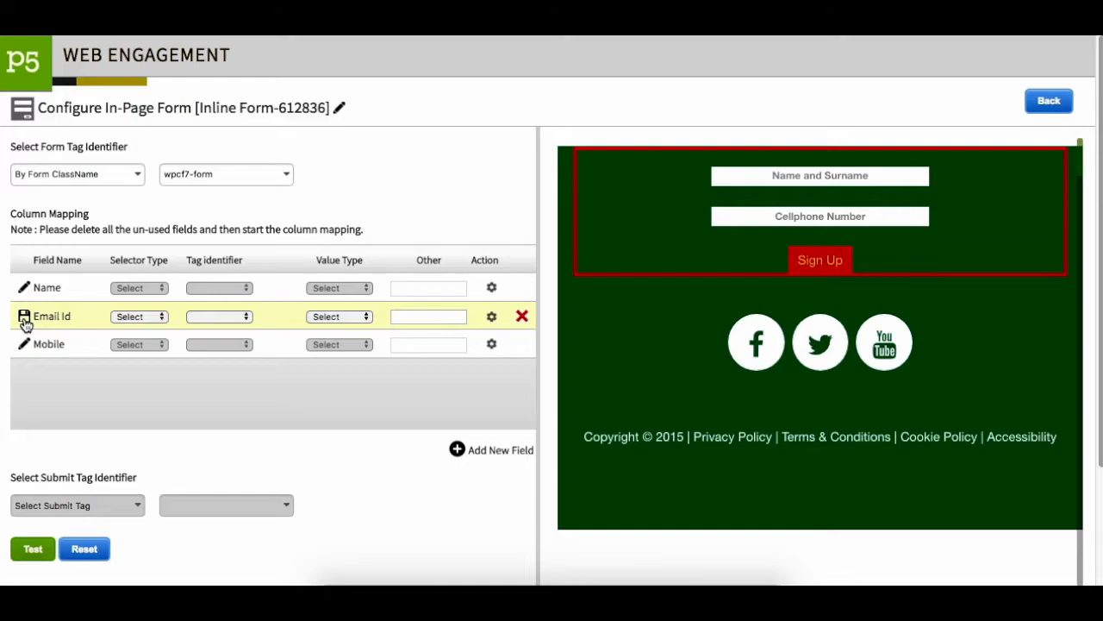
click(493, 319)
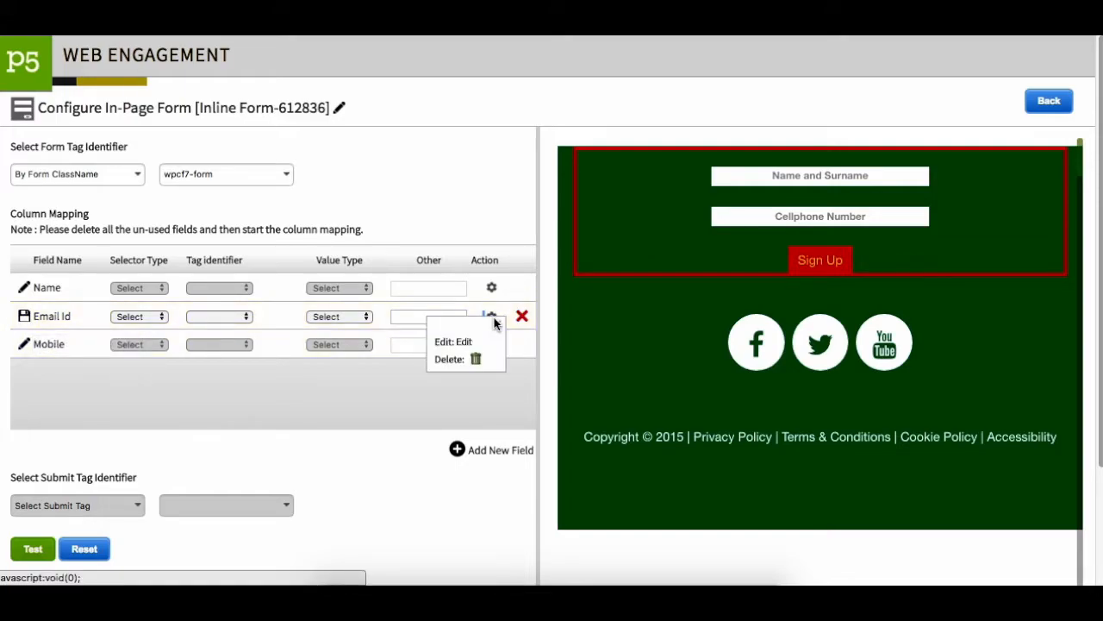
click(477, 362)
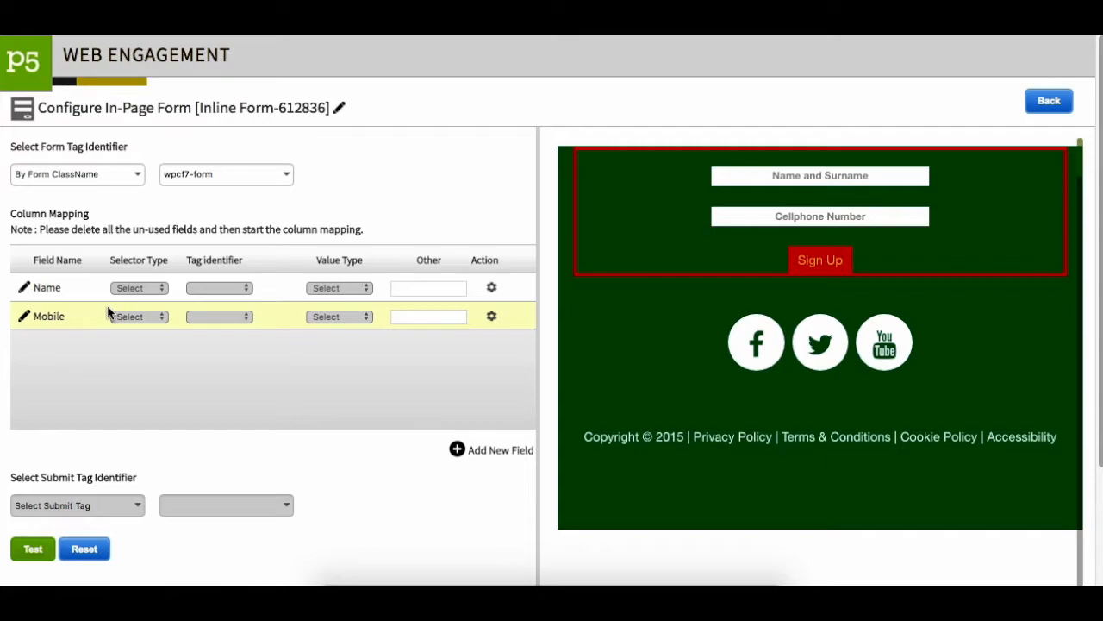
Map the Name field to the Name and Surname box in the page's form and save the mapping.
click(25, 291)
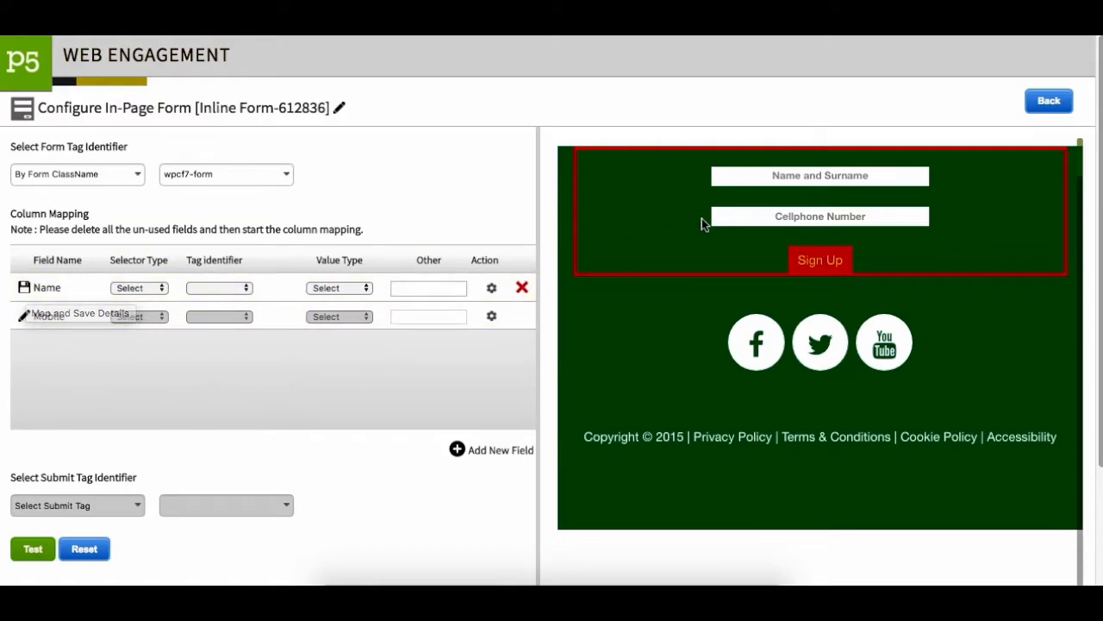
click(770, 178)
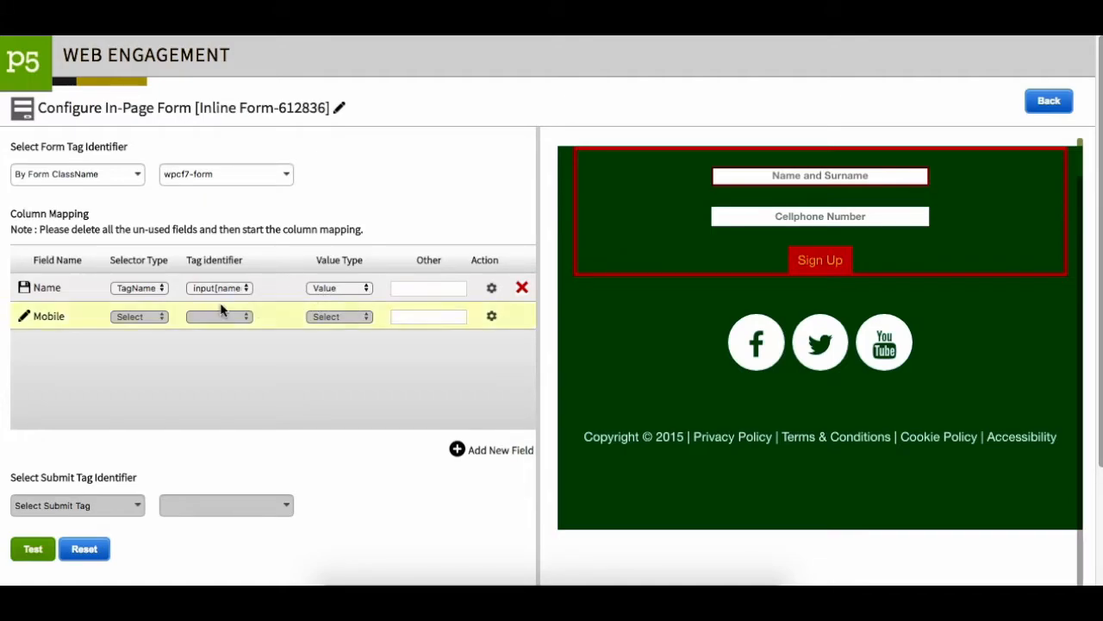
click(26, 292)
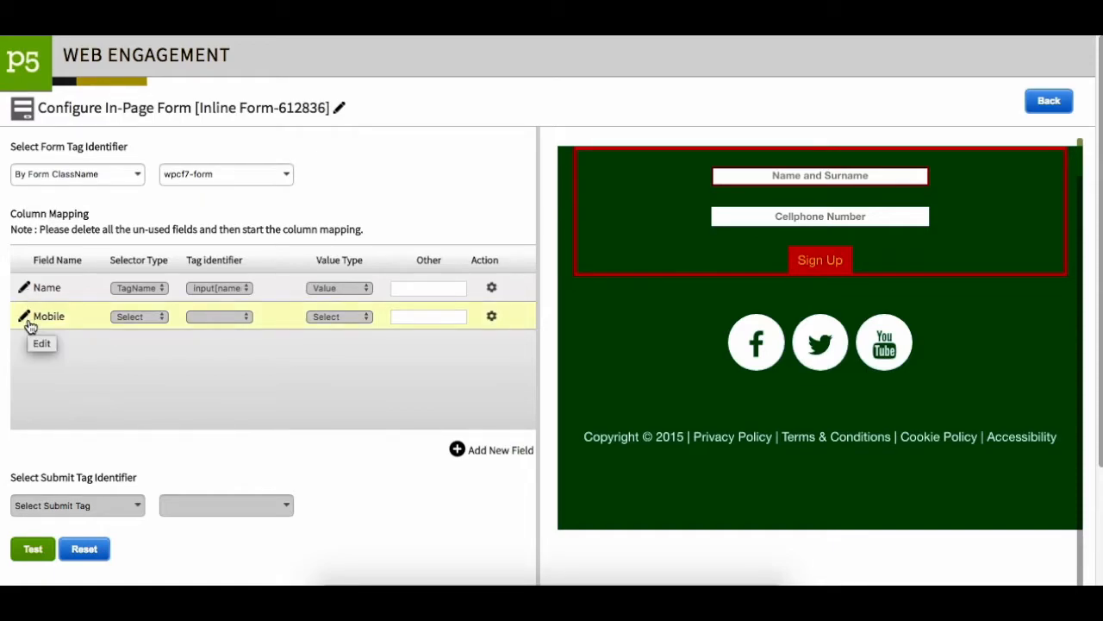
Map the Mobile field to the Cellphone Number box in the page's form and save the mapping.
click(28, 322)
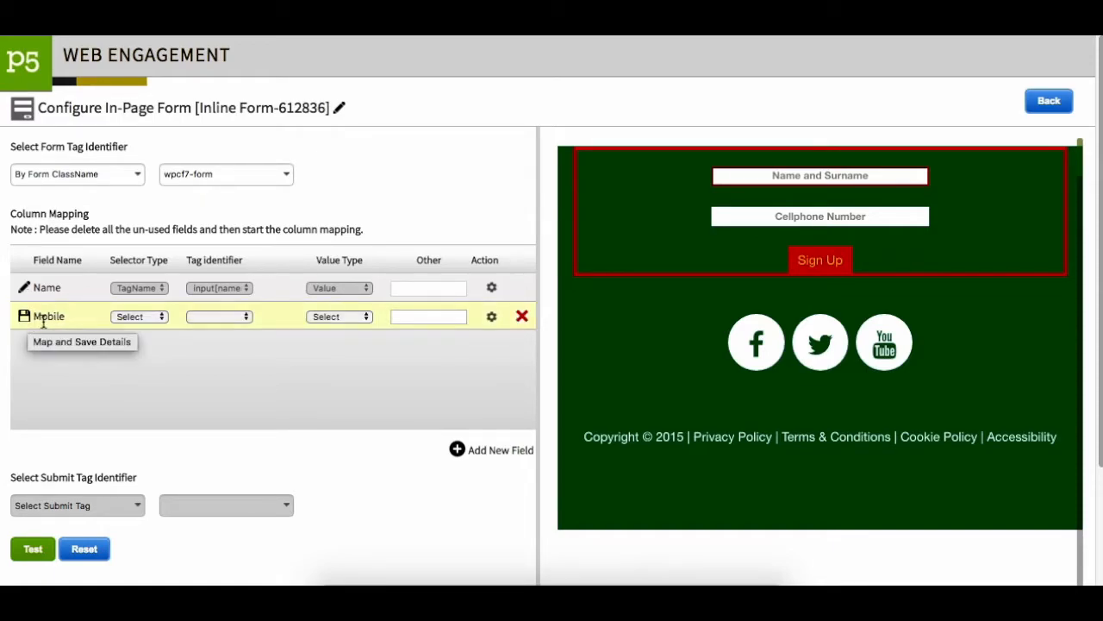
click(809, 218)
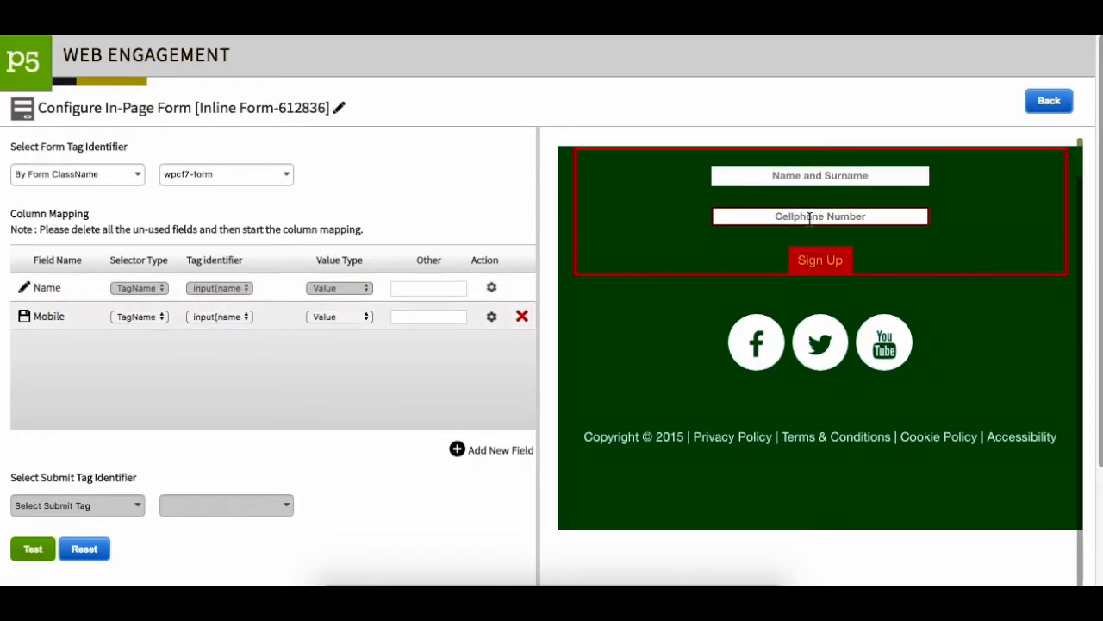
click(24, 318)
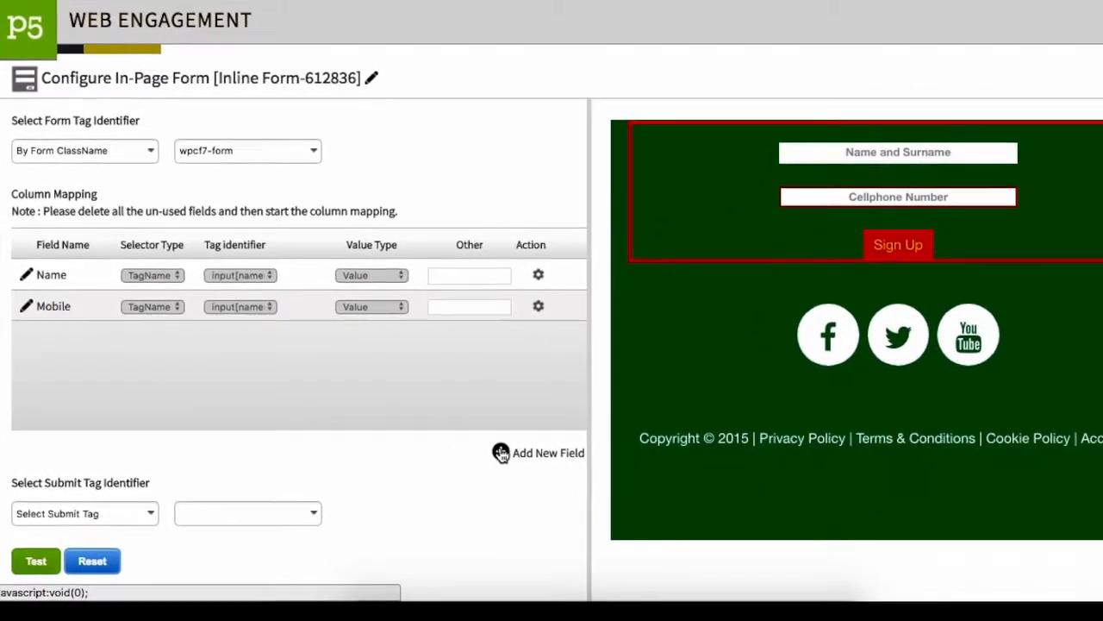
click(501, 452)
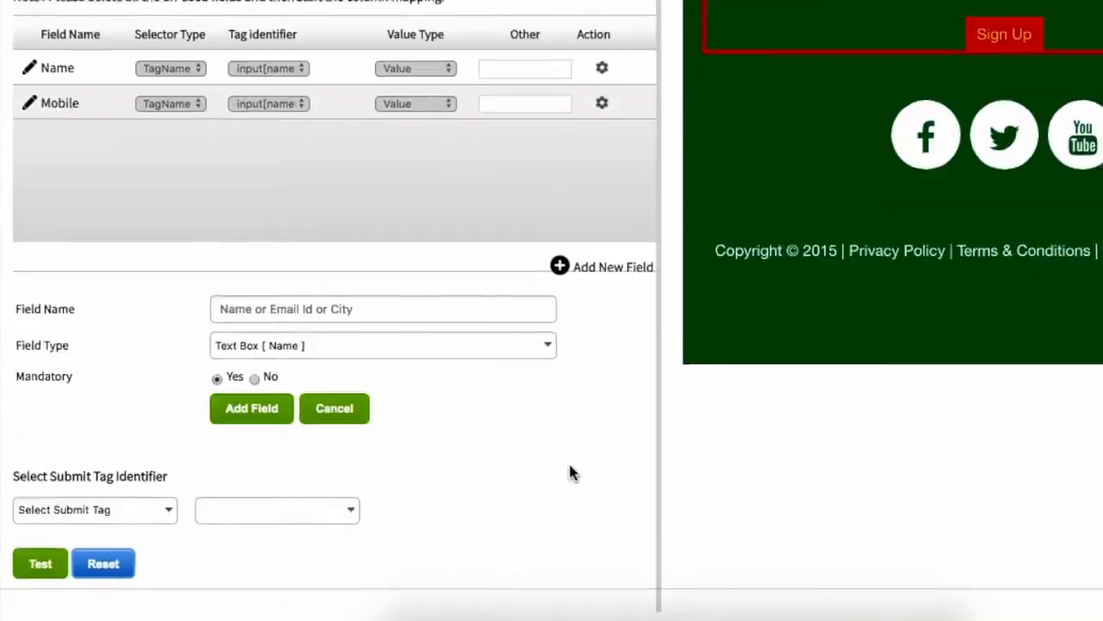
click(569, 342)
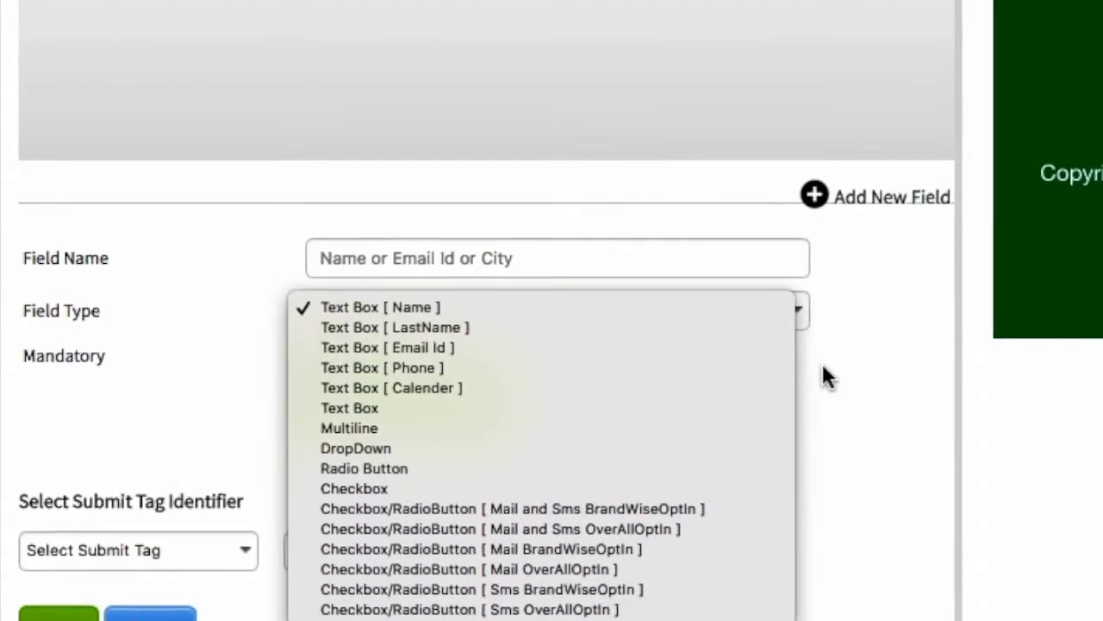
click(865, 375)
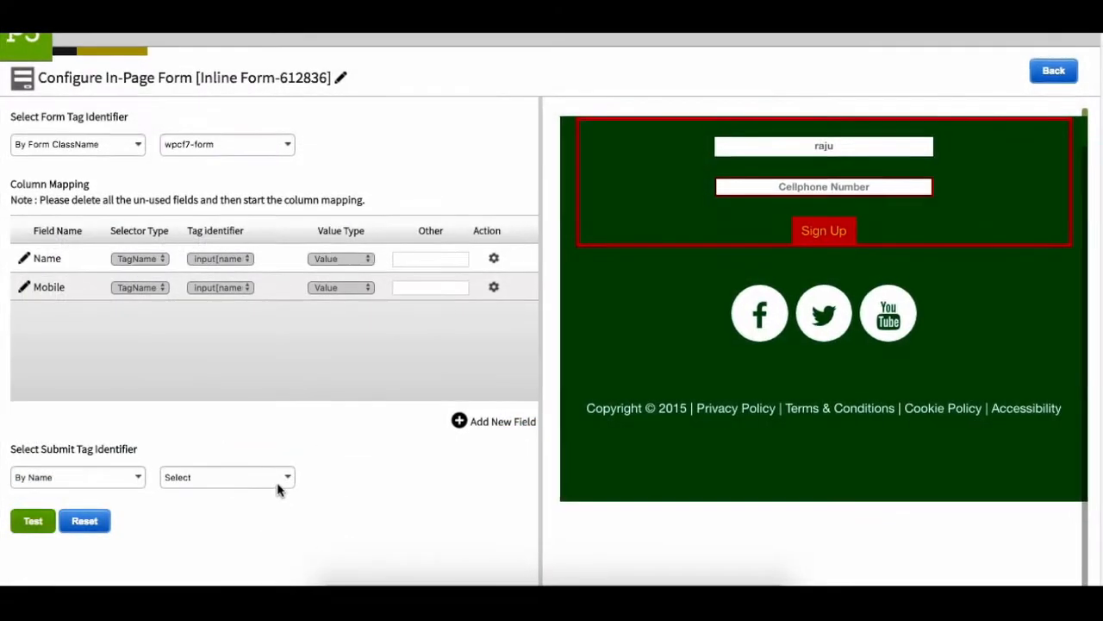
Try identifying the form's submit button By ClassName with one of the wpcf7-form-control wpcf7-submit classes.
click(288, 480)
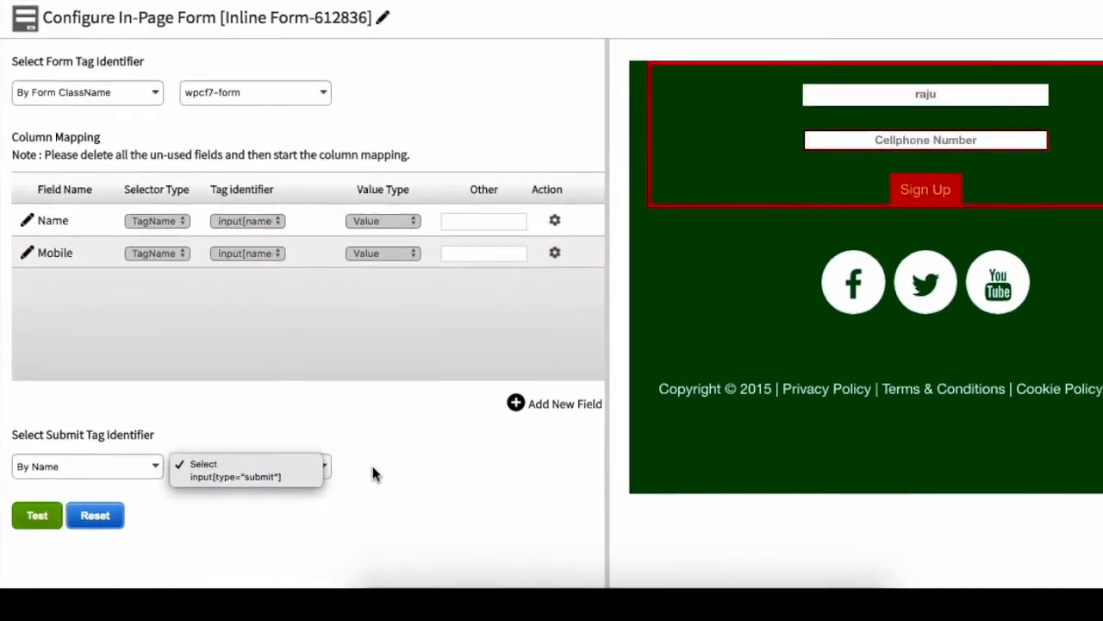
click(345, 479)
click(159, 463)
click(146, 469)
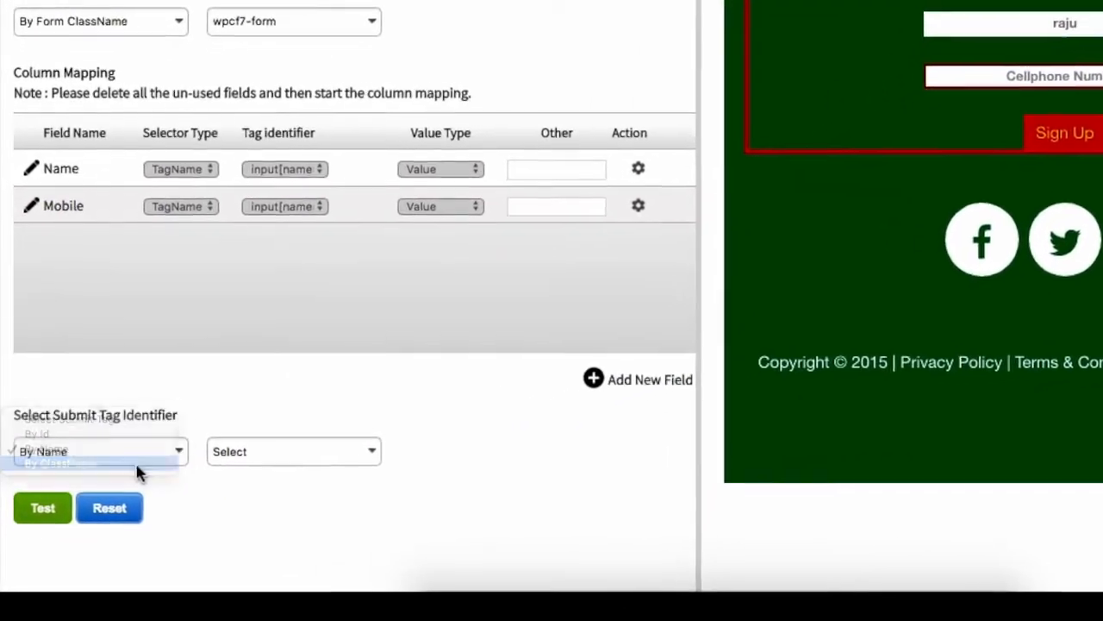
click(288, 464)
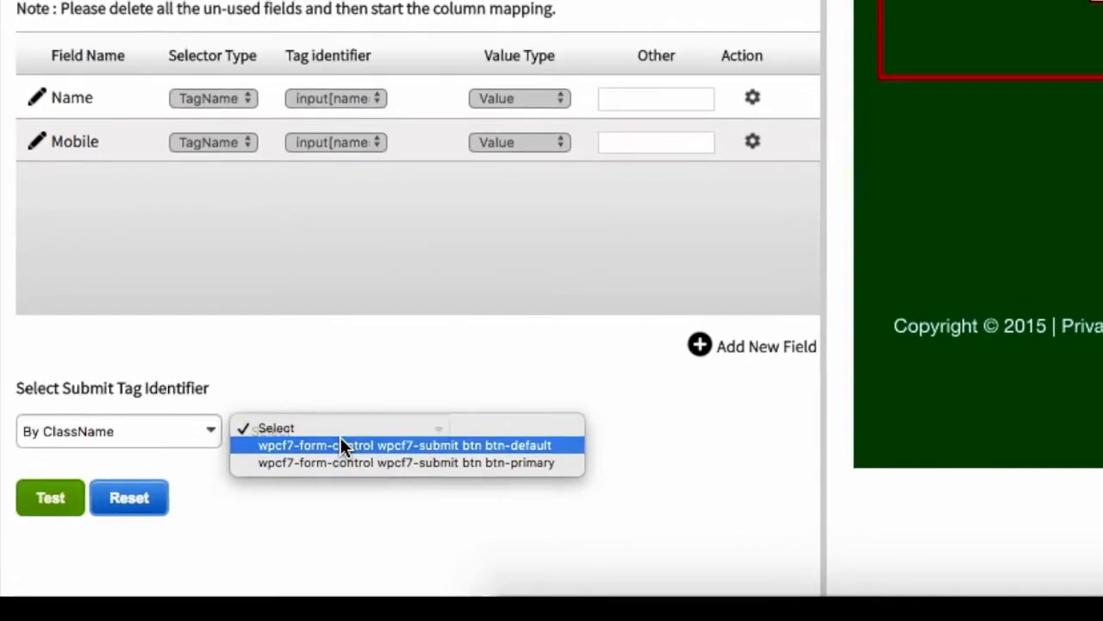
click(303, 458)
Set the submit tag identifier to By Name with input[type="submit"].
click(217, 424)
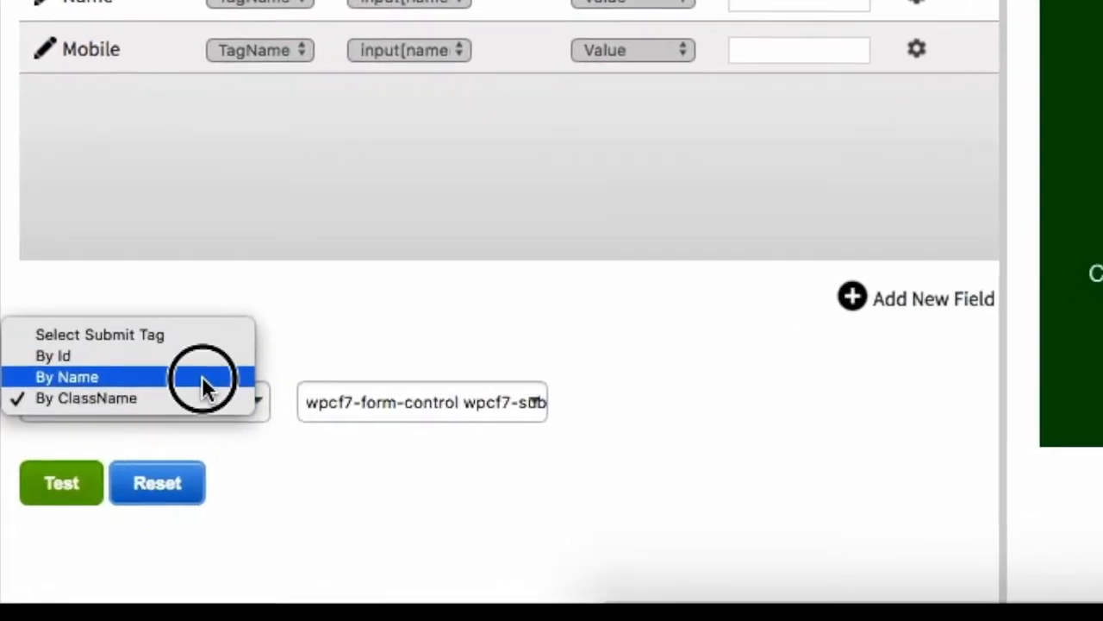
click(179, 401)
click(401, 394)
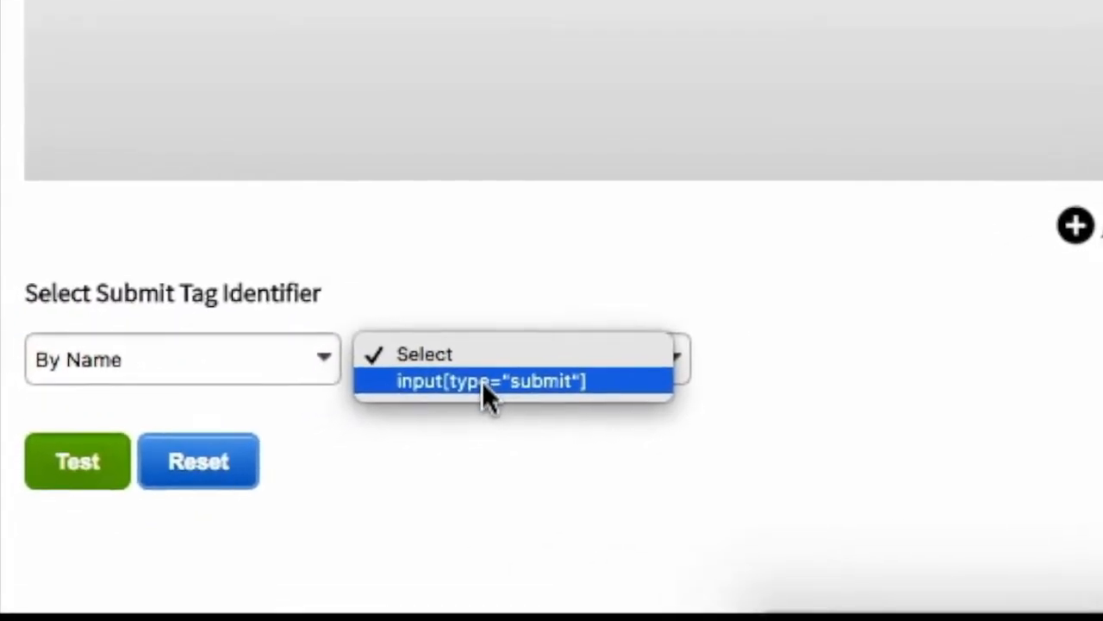
click(513, 372)
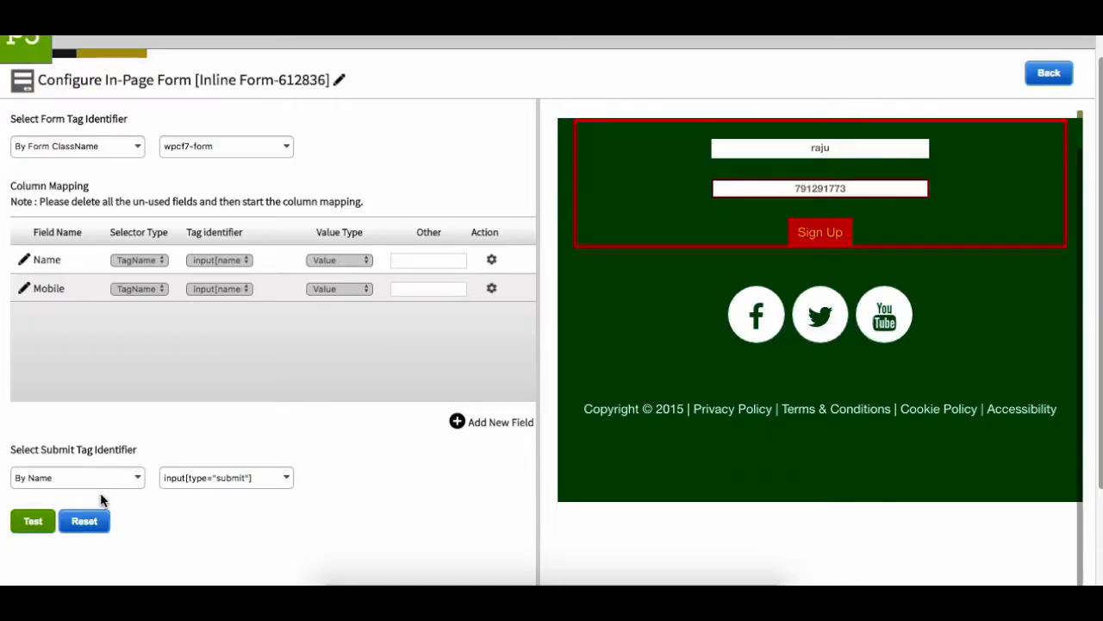
Test the mapping by submitting the filled-in sign-up form, and save the tested configuration.
click(33, 521)
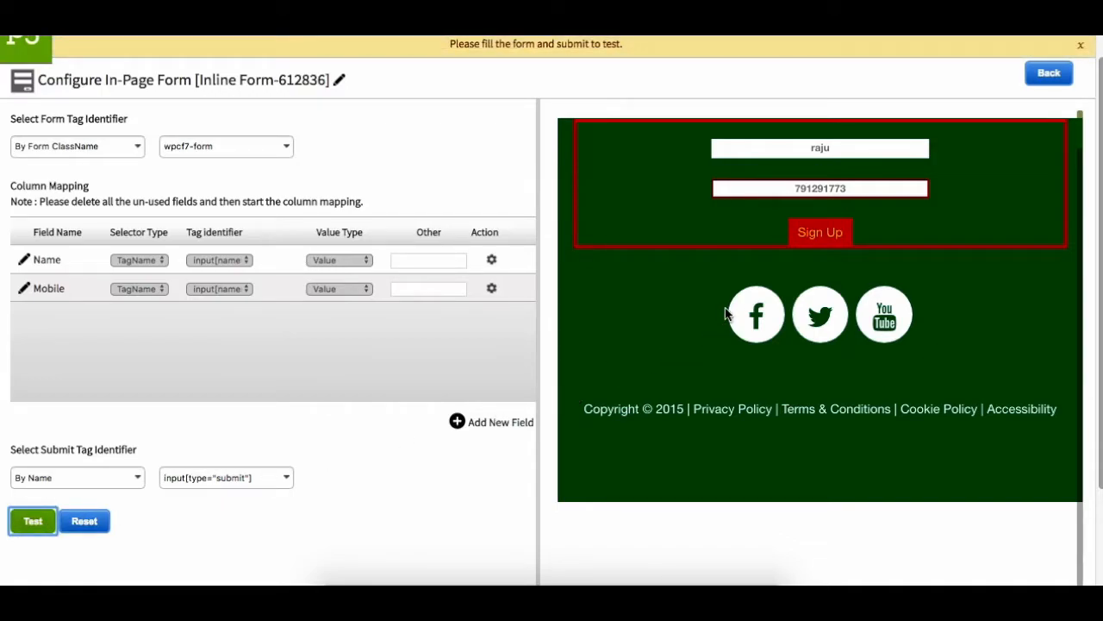
click(814, 232)
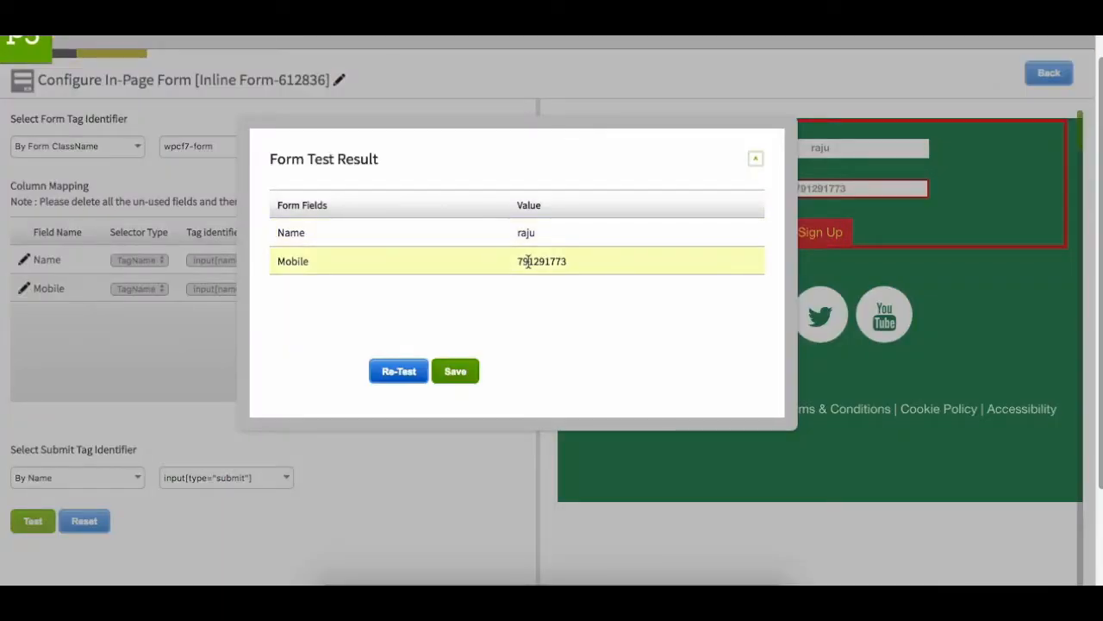
click(456, 372)
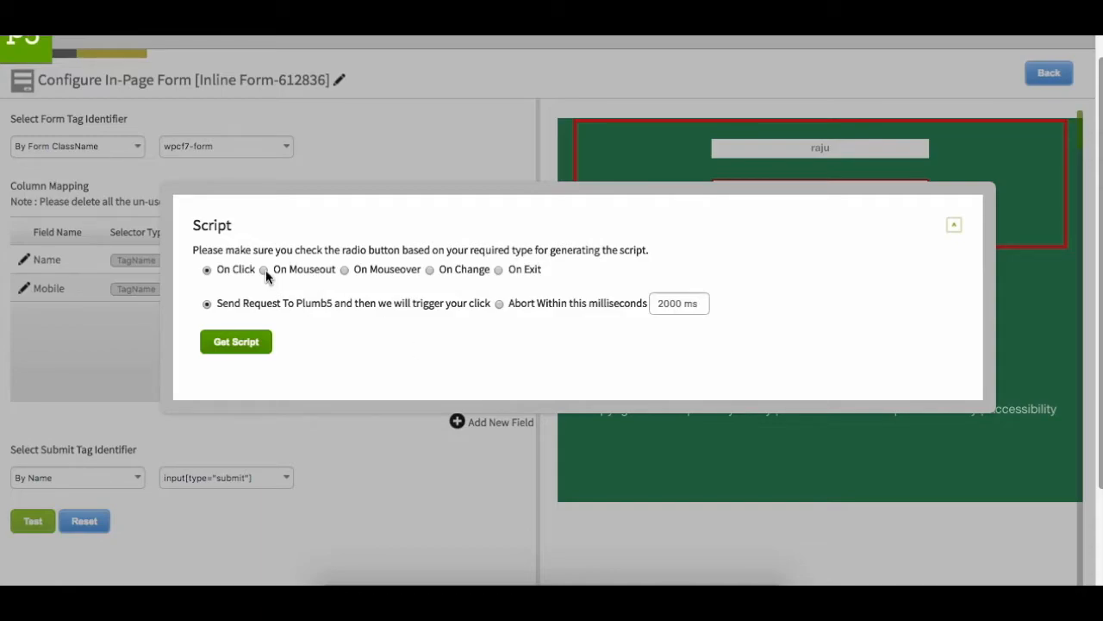
Generate the form script with the On Click trigger, finish the configuration and activate Inline Form-612836 in the script report.
click(245, 343)
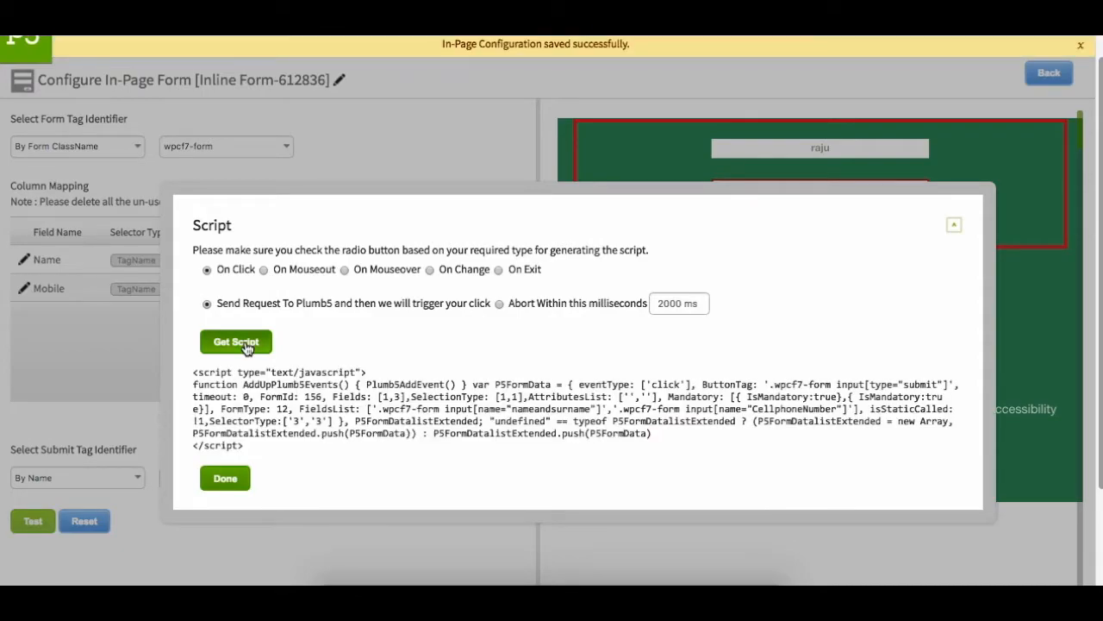
click(225, 480)
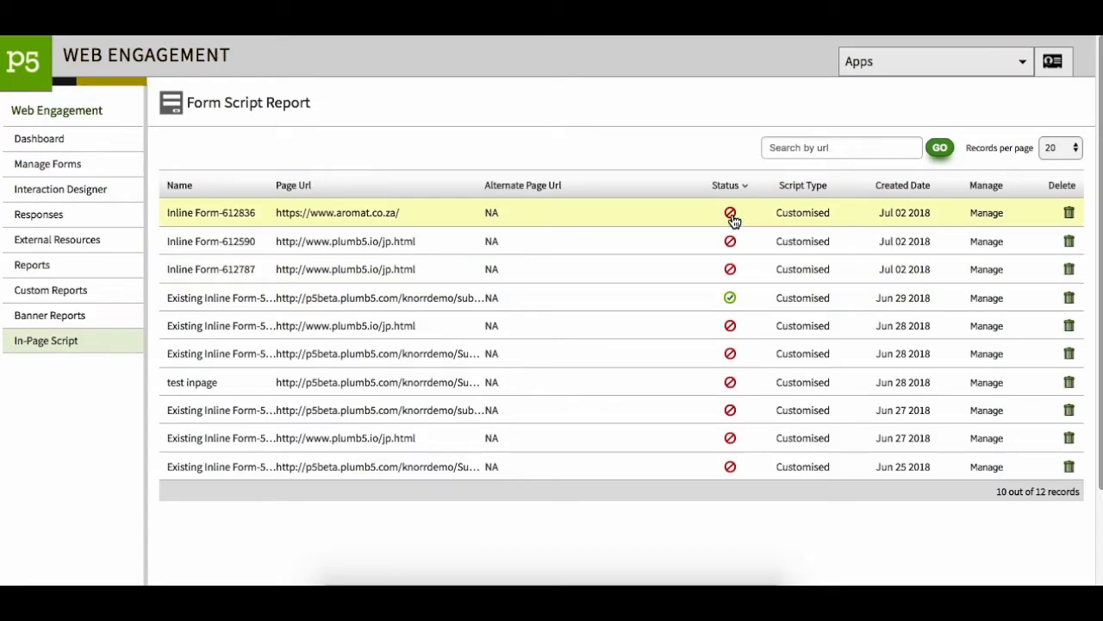
click(732, 216)
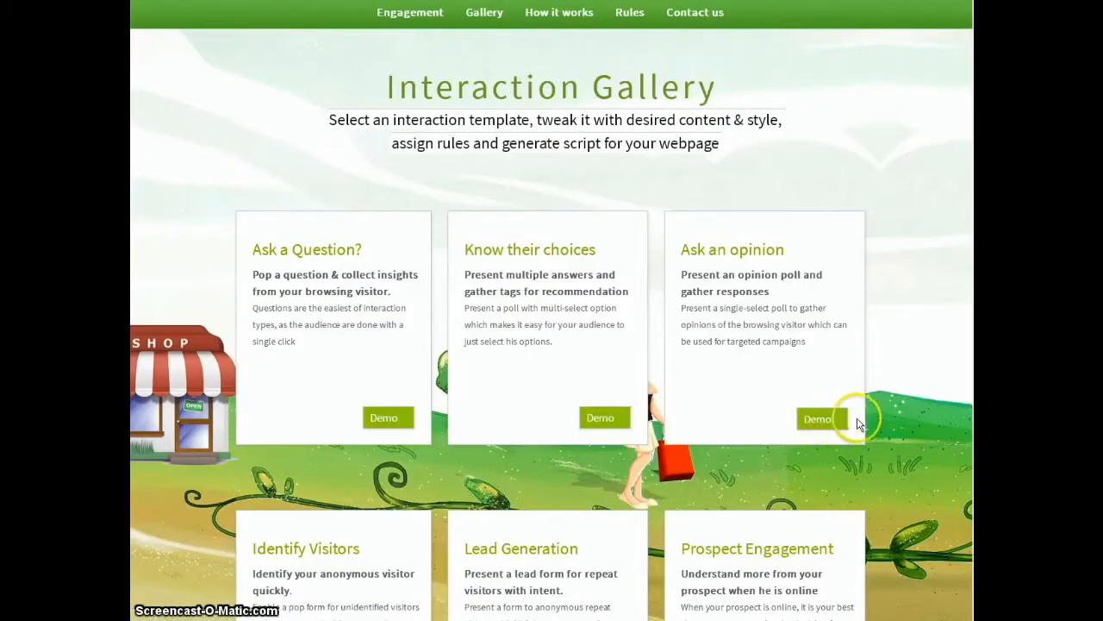
Look through the interaction templates in the Interaction Gallery and the How it works section, then return to the first templates.
scroll(860, 416, down, 1)
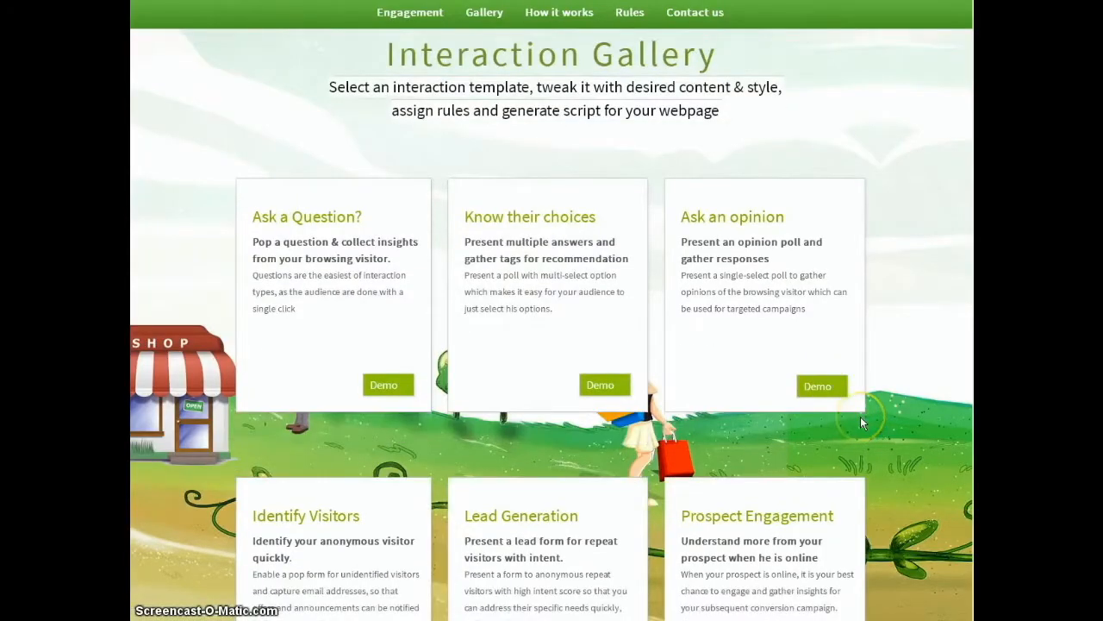
scroll(860, 417, down, 2)
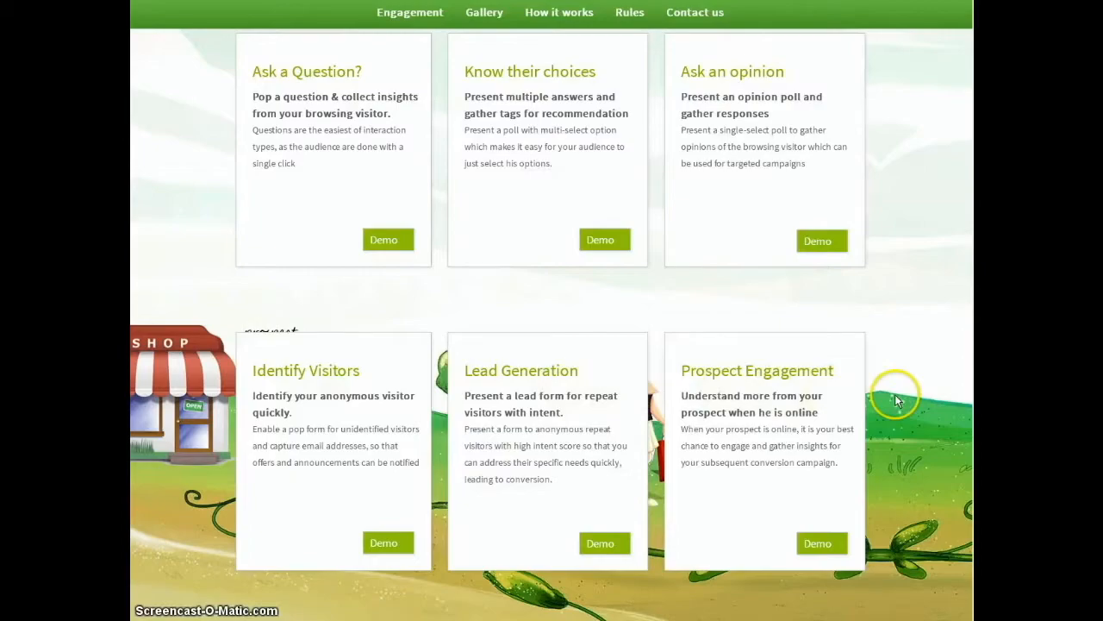
scroll(896, 400, down, 4)
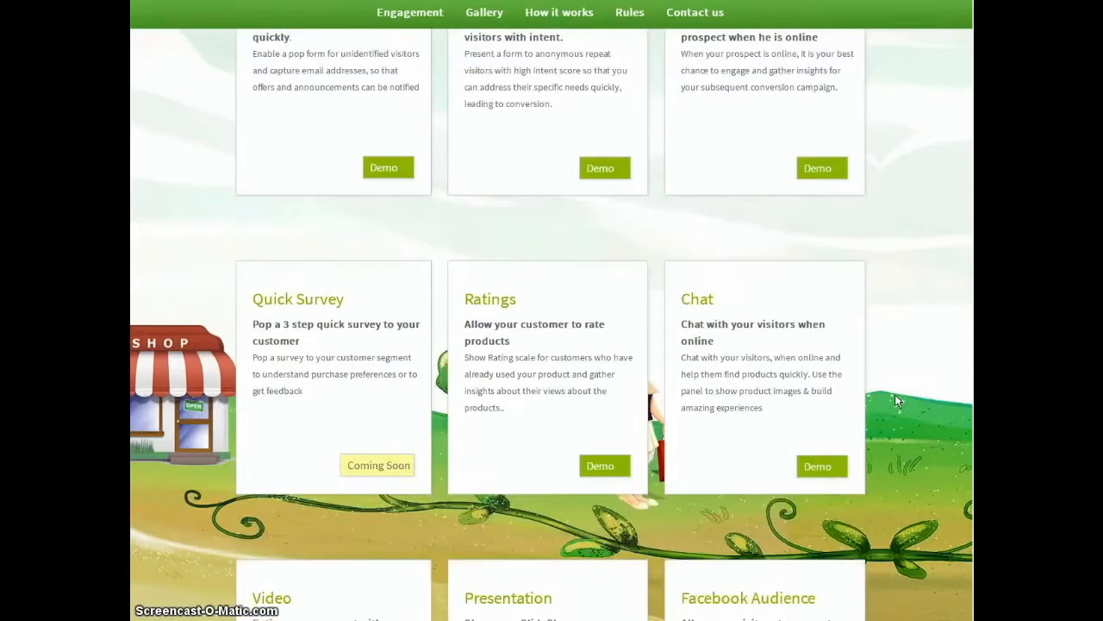
scroll(896, 400, down, 2)
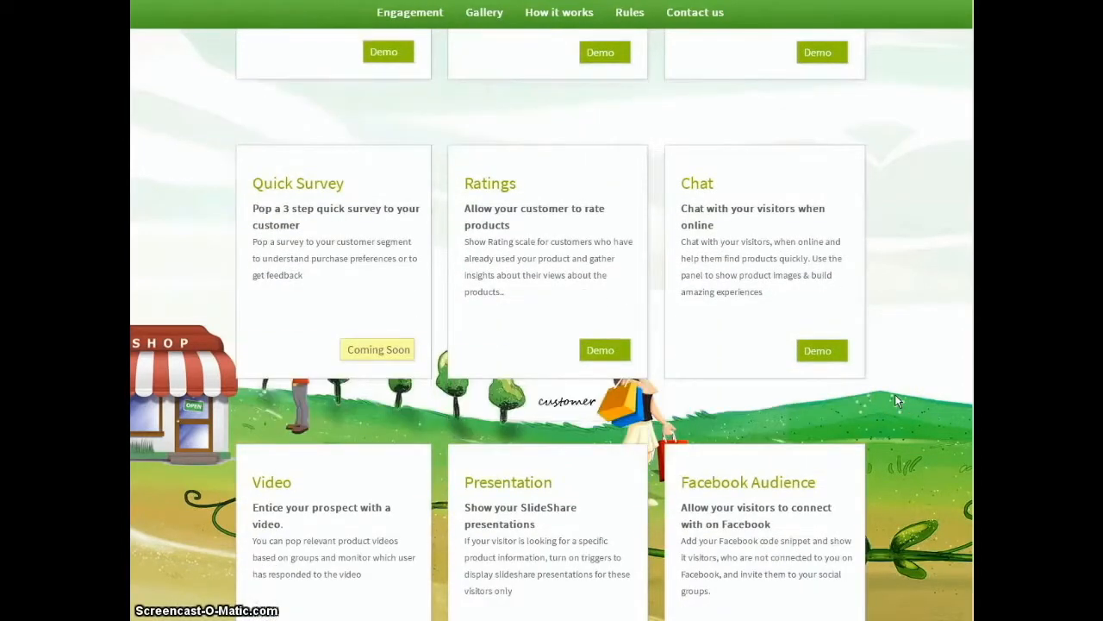
scroll(895, 399, down, 1)
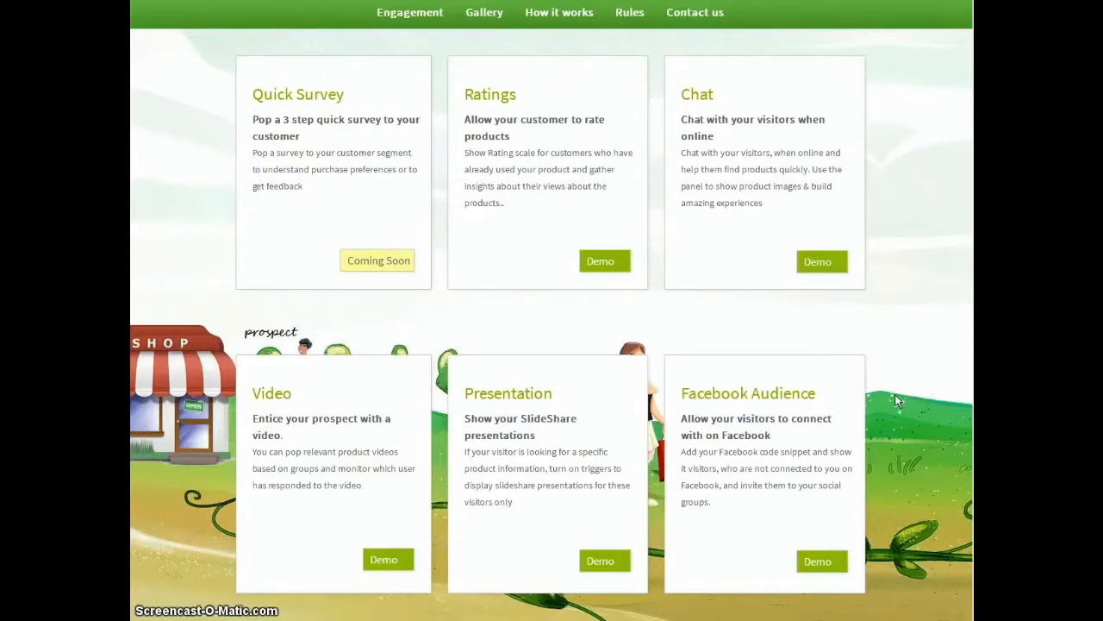
scroll(897, 399, down, 2)
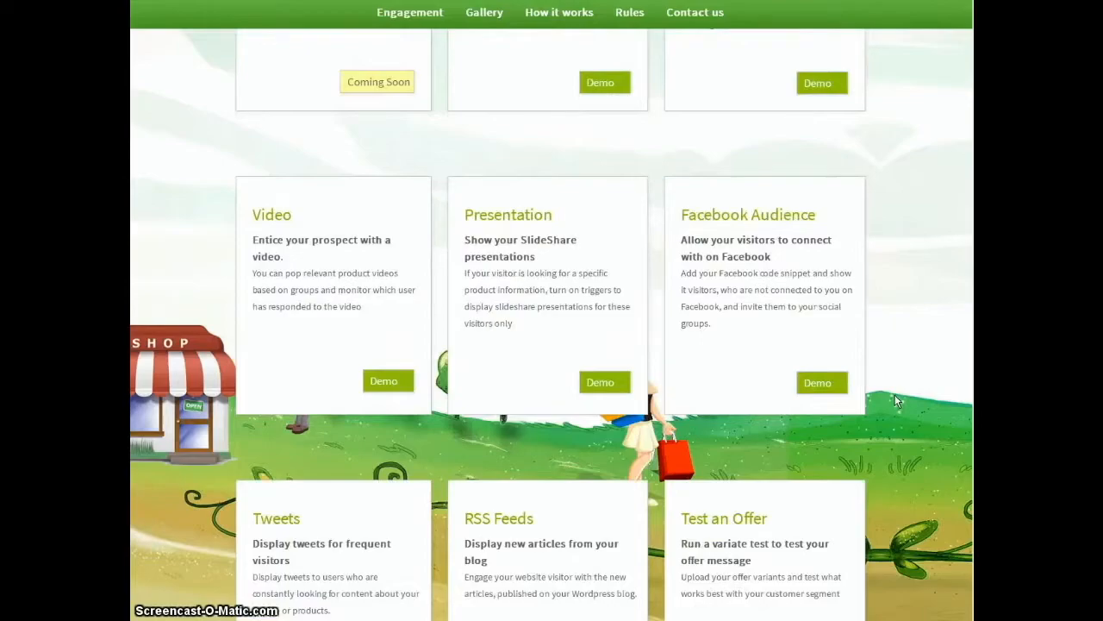
scroll(895, 399, down, 1)
scroll(895, 399, down, 1)
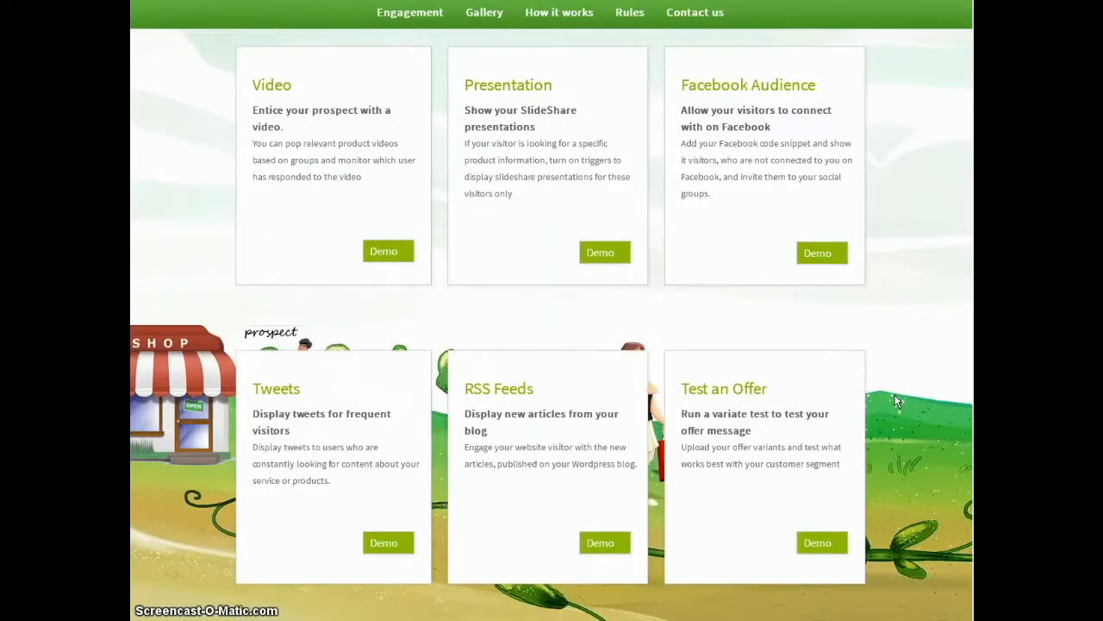
scroll(896, 399, down, 2)
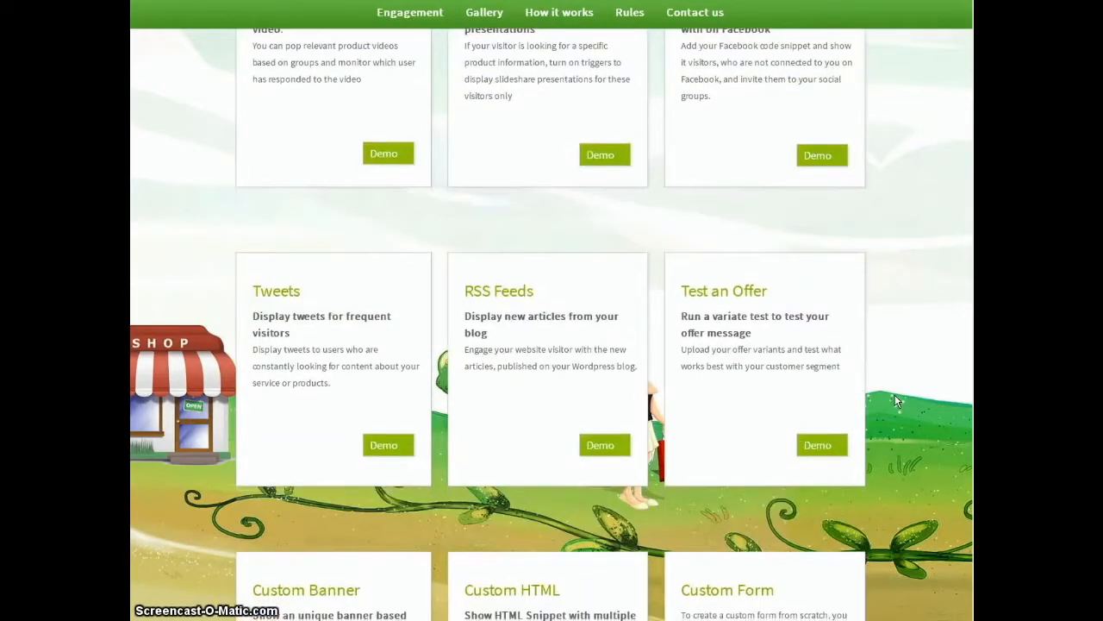
scroll(895, 399, down, 1)
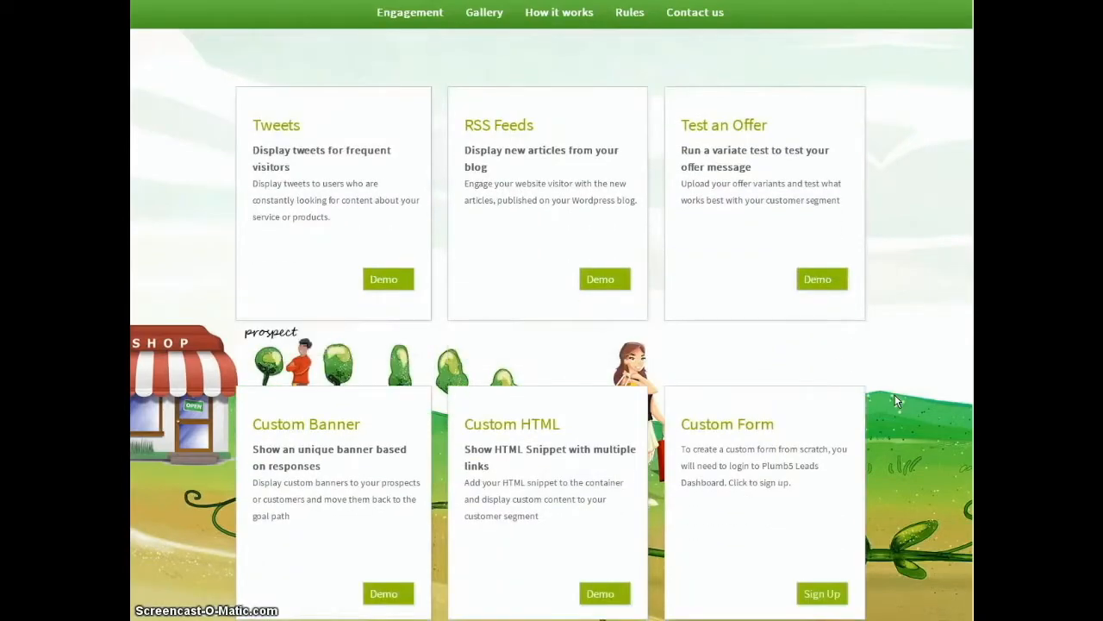
scroll(895, 399, down, 1)
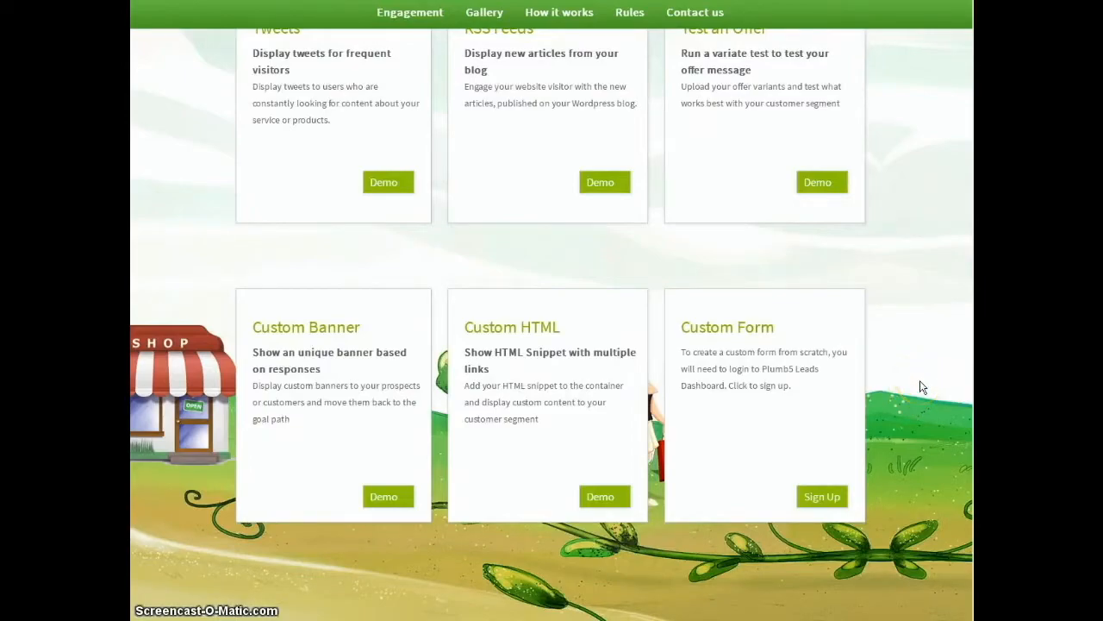
scroll(917, 386, down, 3)
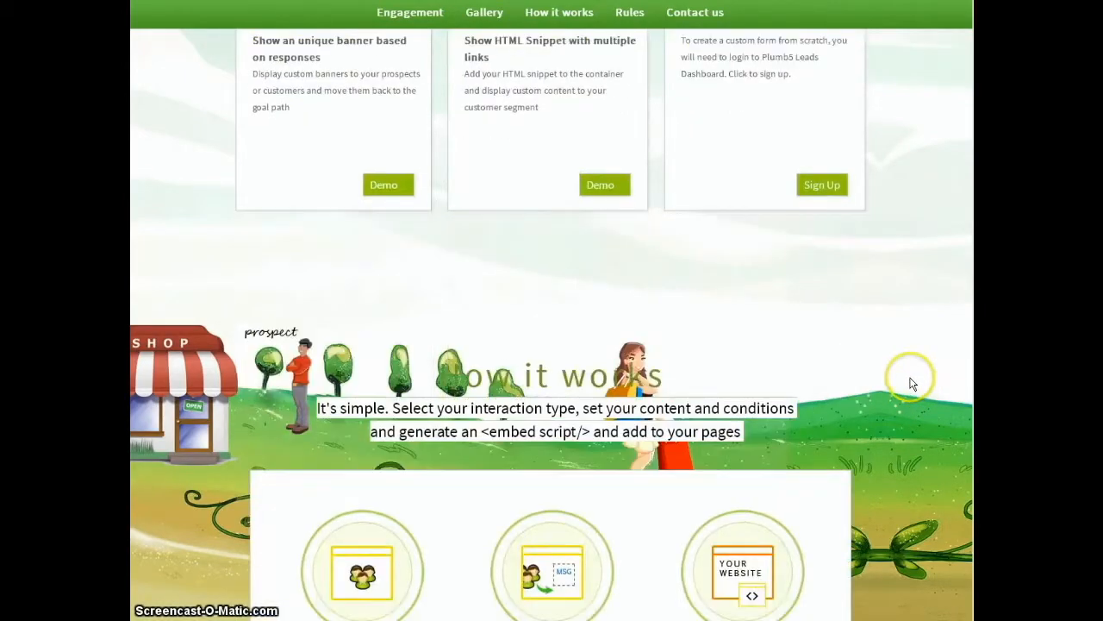
scroll(912, 384, down, 2)
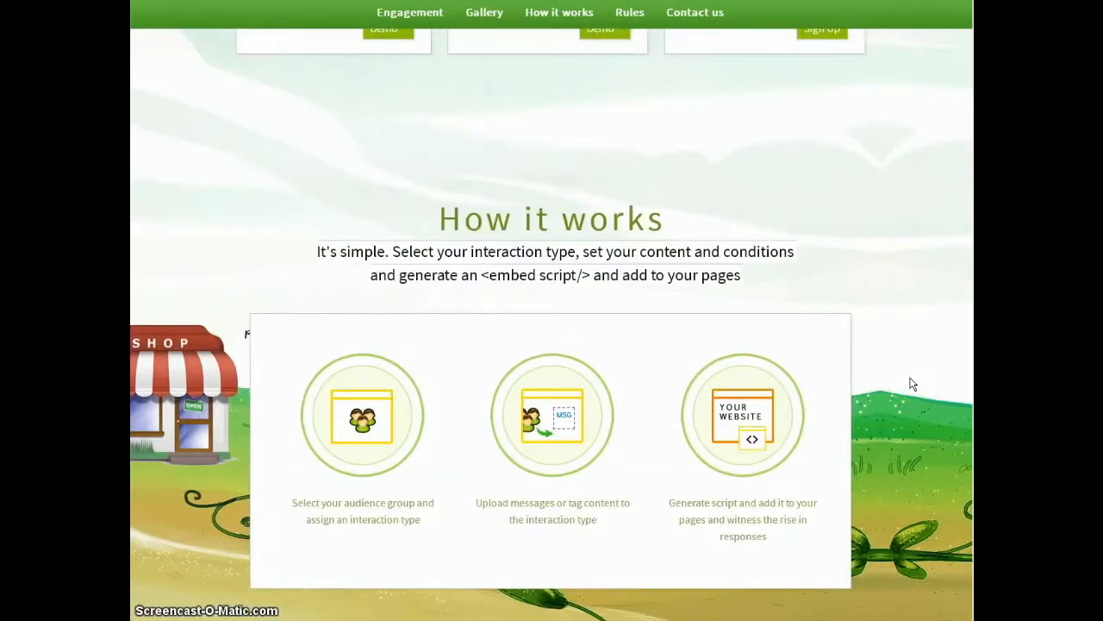
scroll(913, 384, down, 1)
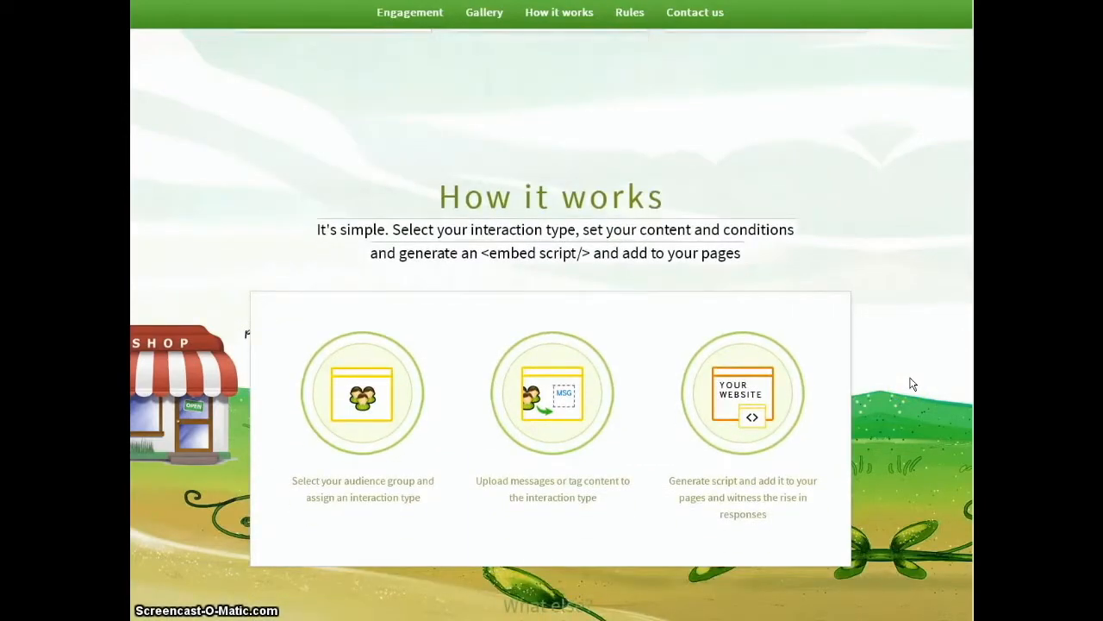
scroll(913, 384, up, 2)
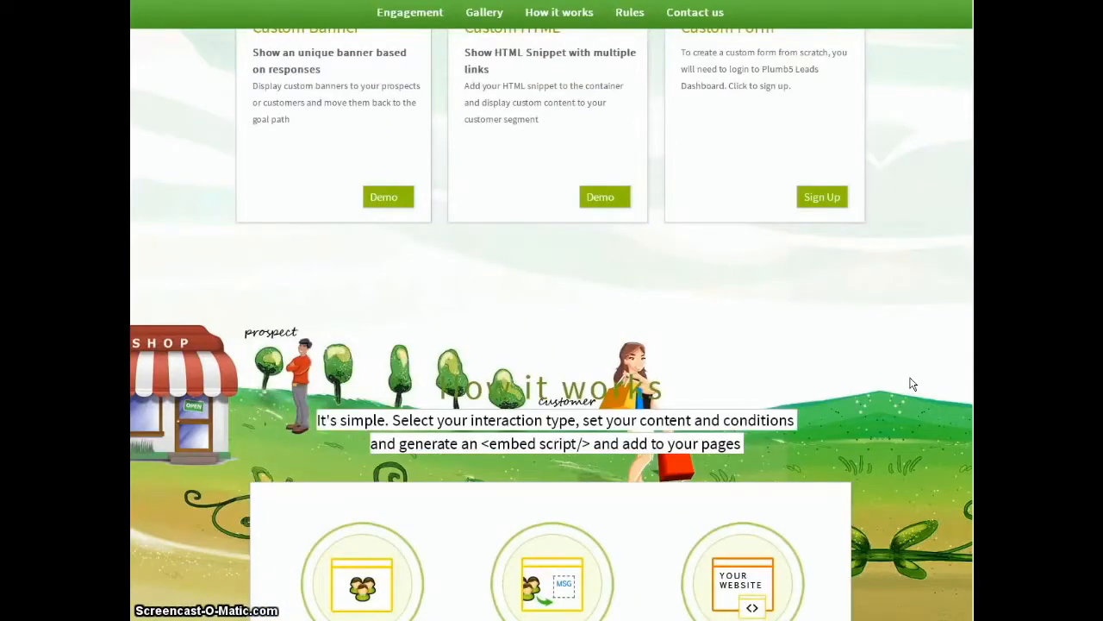
scroll(913, 384, up, 4)
scroll(913, 384, up, 6)
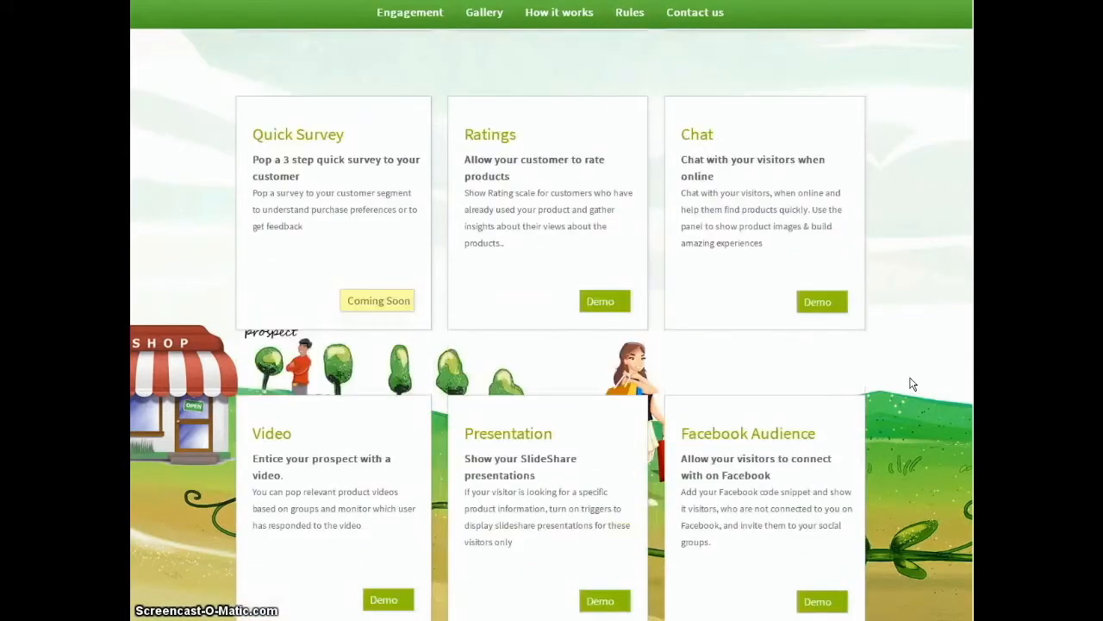
scroll(913, 384, up, 6)
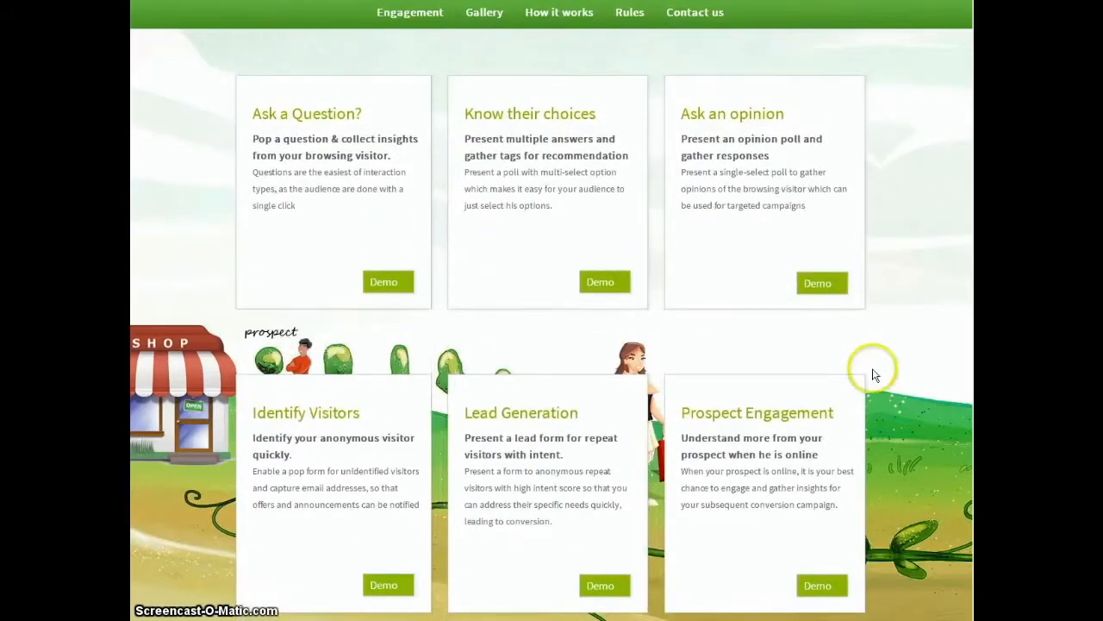
scroll(382, 403, up, 2)
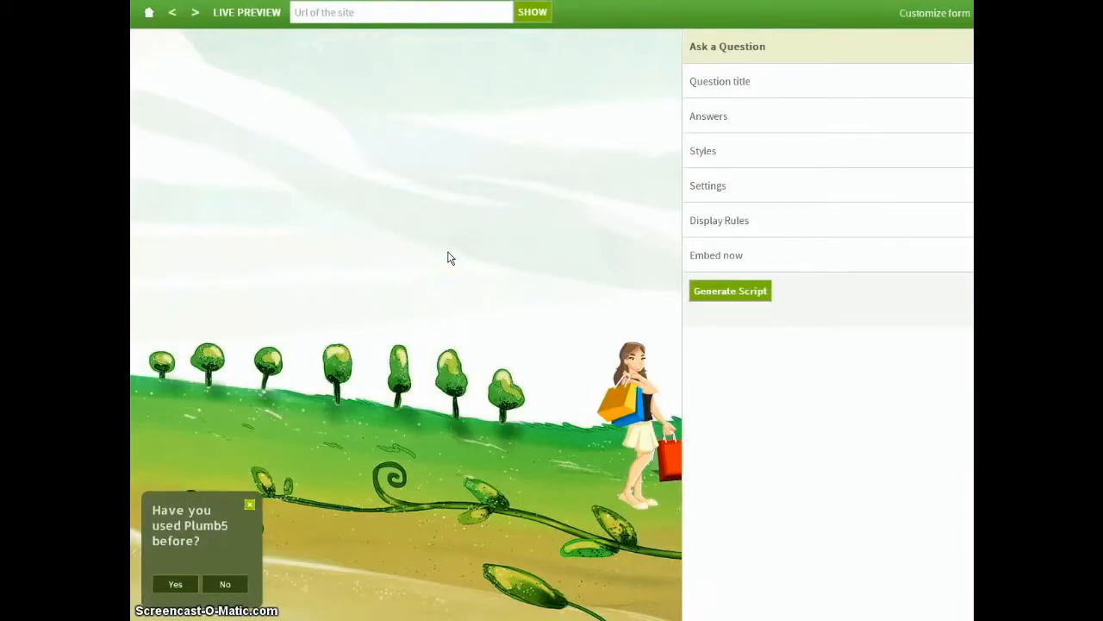
click(321, 12)
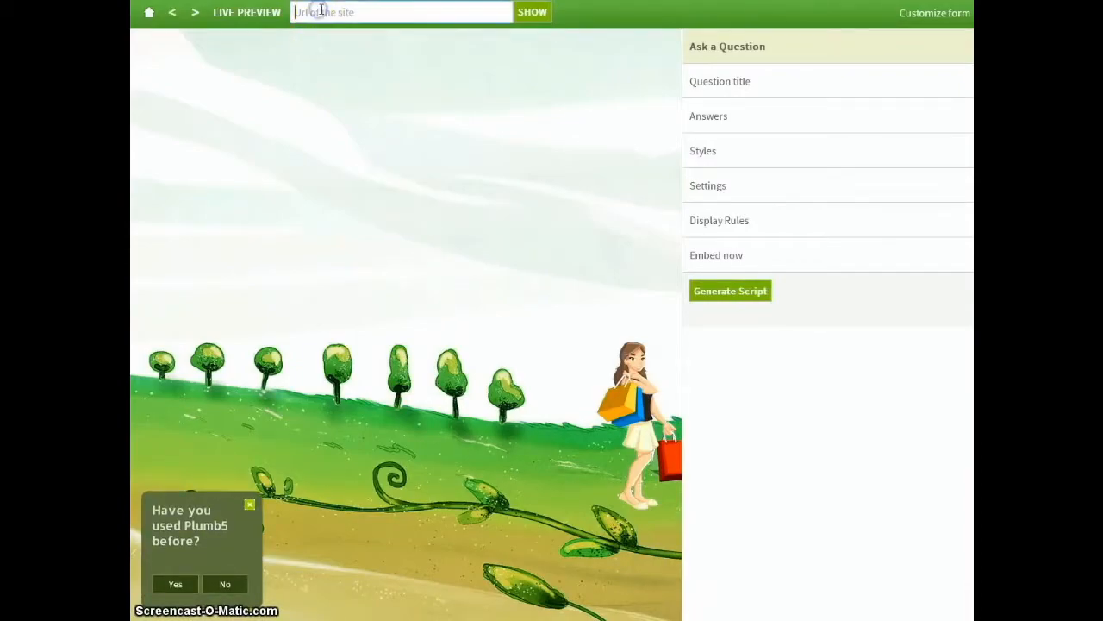
text(www.)
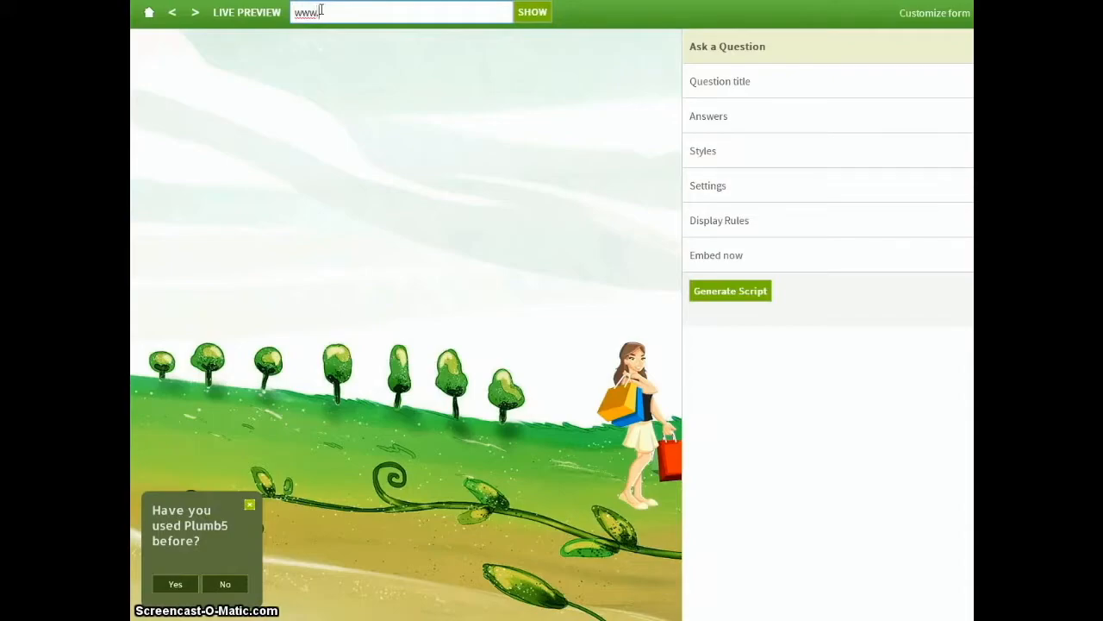
text(theecostore.in)
key(Return)
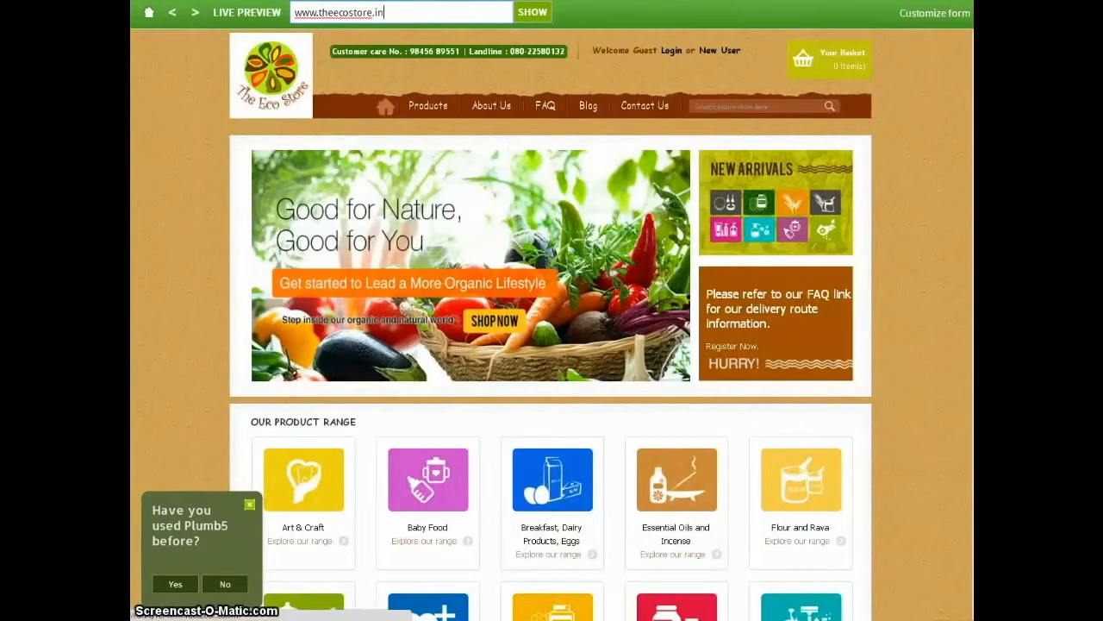
Show the form customization options and change the question title to "Have you purchased products at the Ecostore?".
click(936, 16)
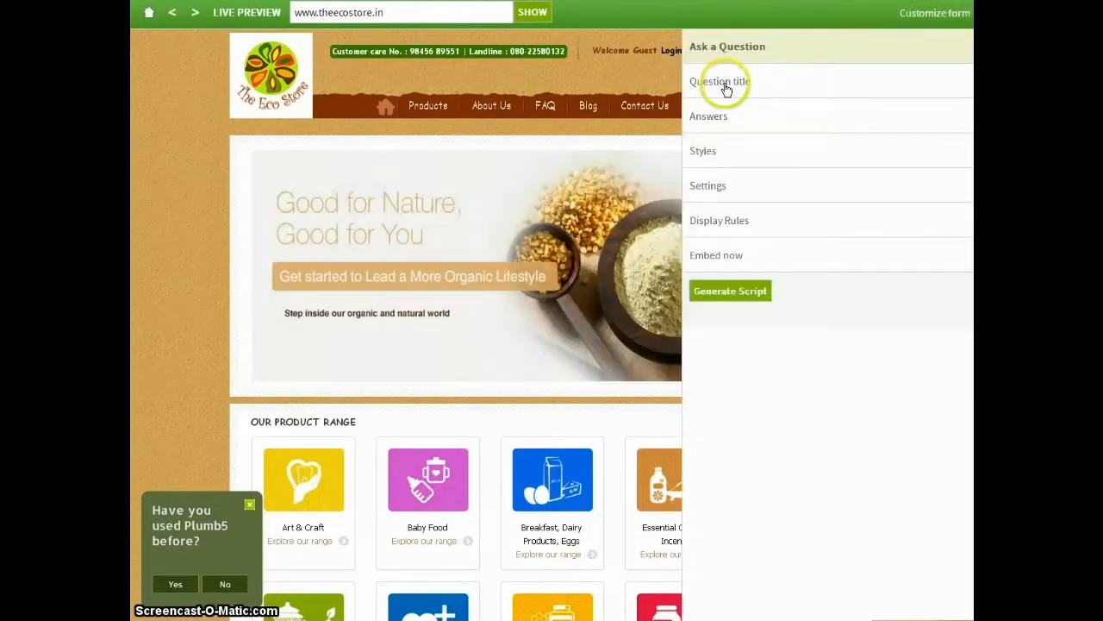
click(733, 83)
click(760, 117)
double_click(780, 119)
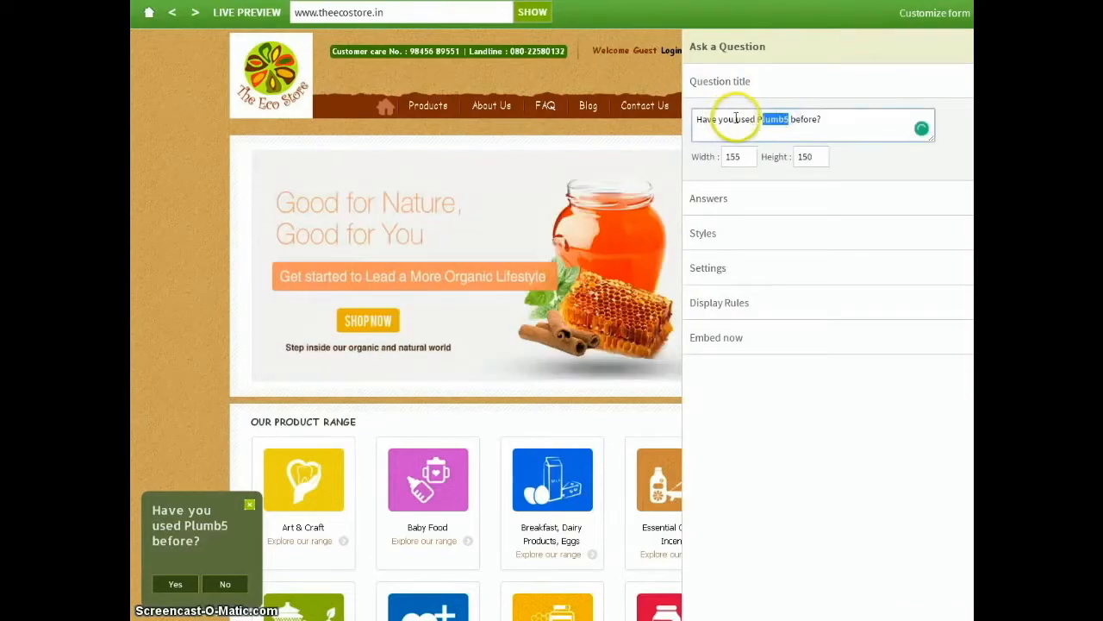
click(859, 120)
key(ctrl+shift+Left)
key(ctrl+shift+Left)
key(ctrl+shift+Left)
text(pu)
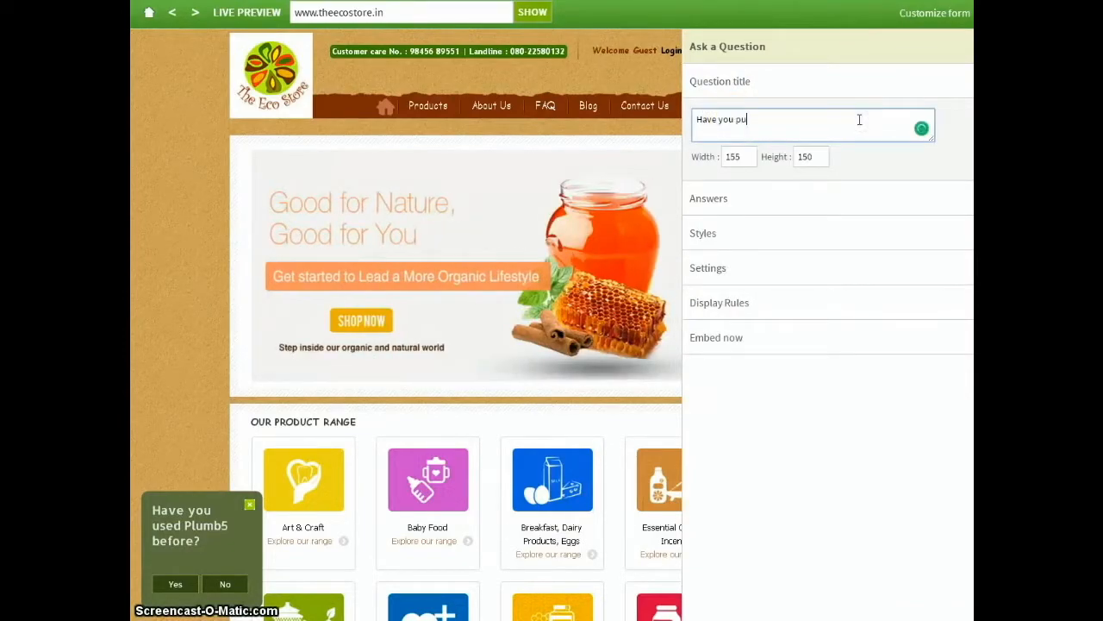
text(rchased products at the Eco)
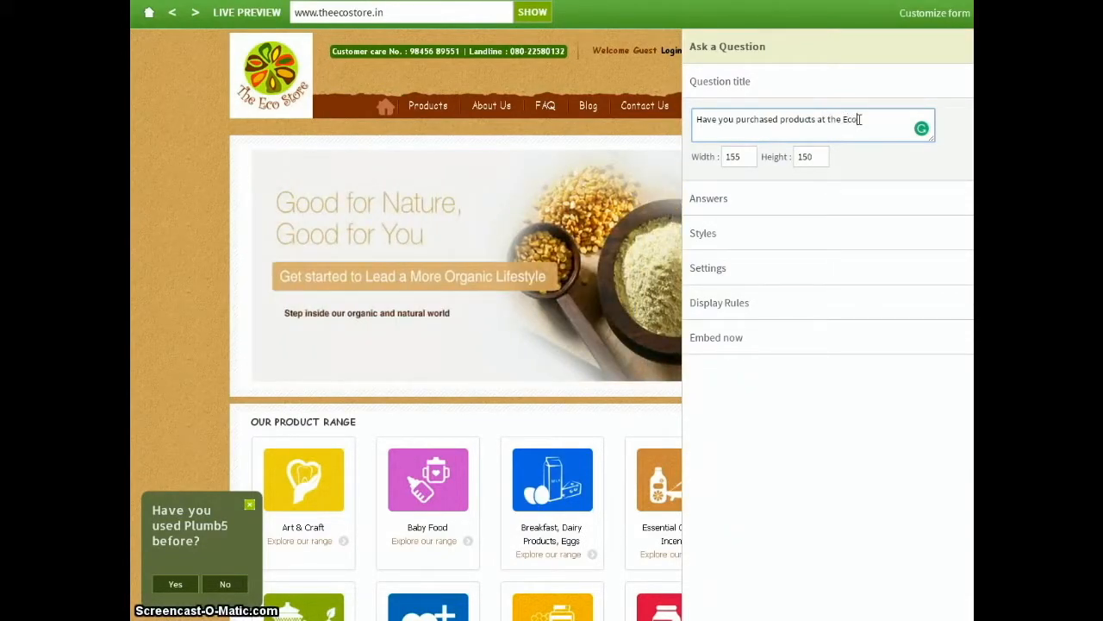
text(store?)
Set the question box's width to 255.
click(727, 156)
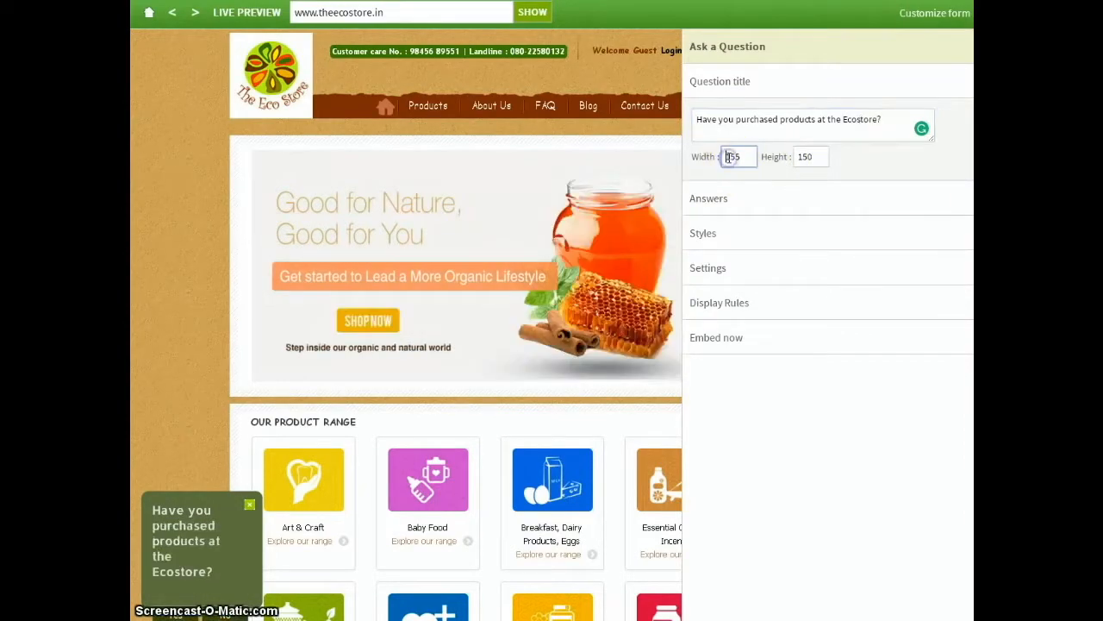
text(2)
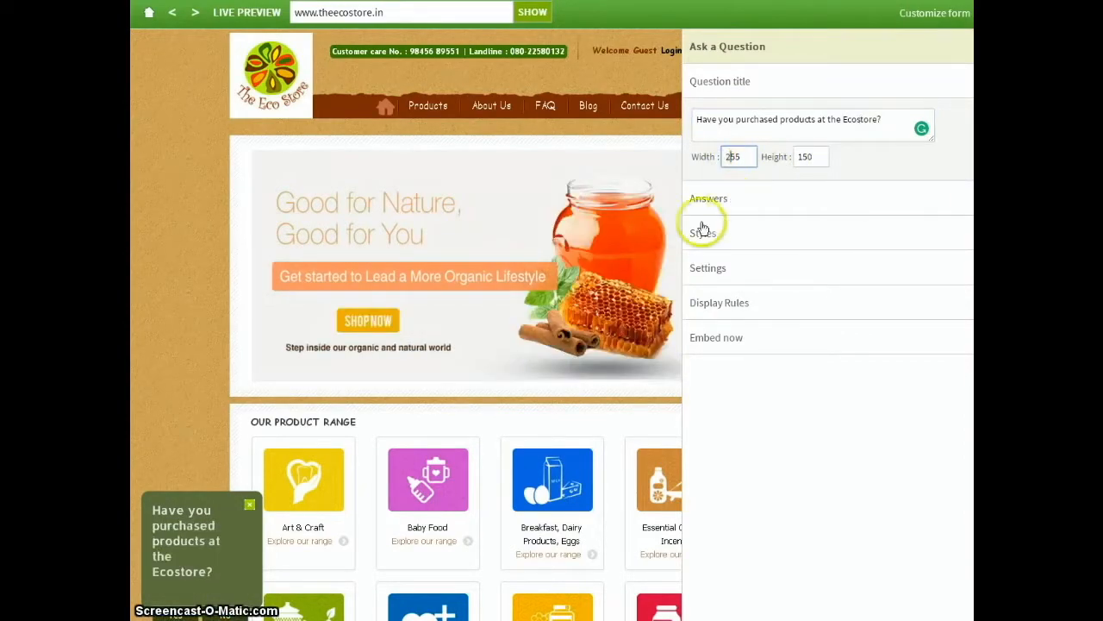
click(821, 156)
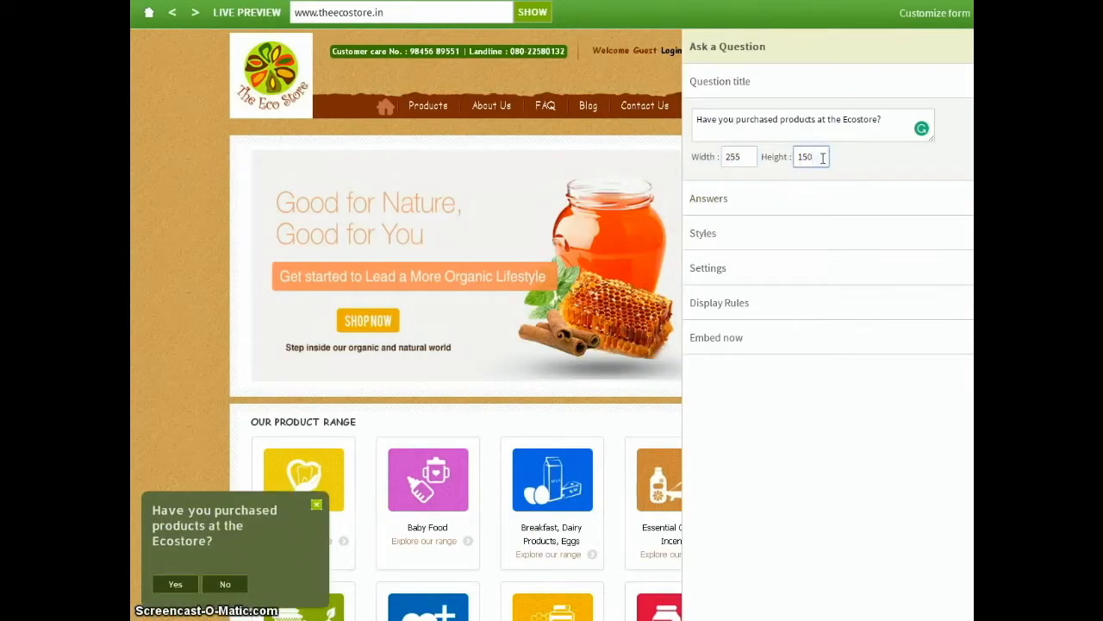
Try out the Maybe answer option and disable it again, leaving Yes and No enabled.
click(739, 200)
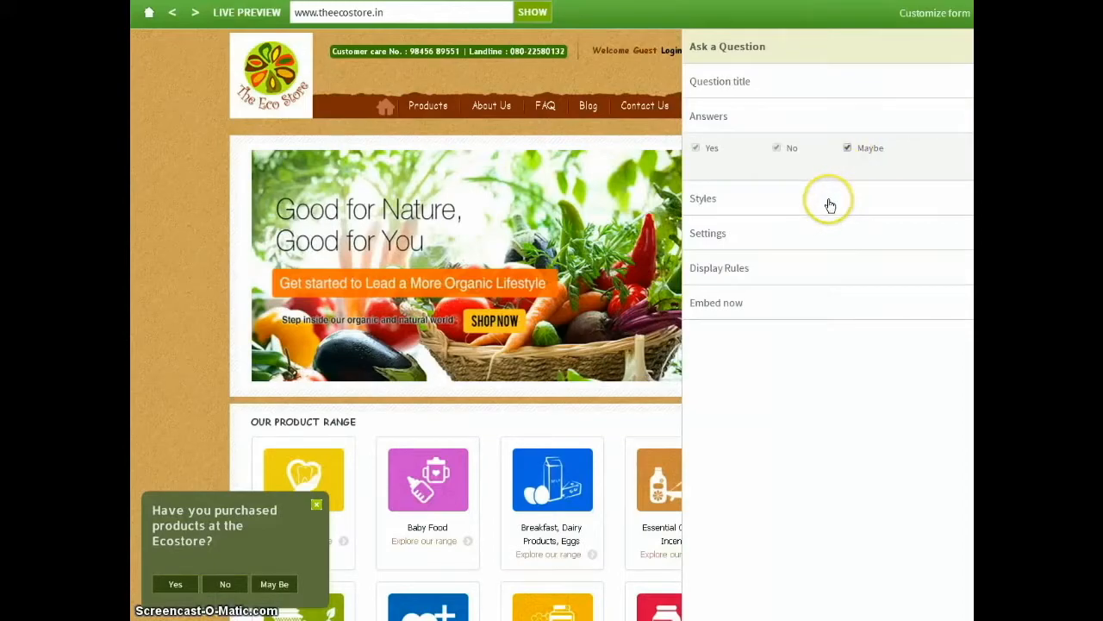
click(847, 148)
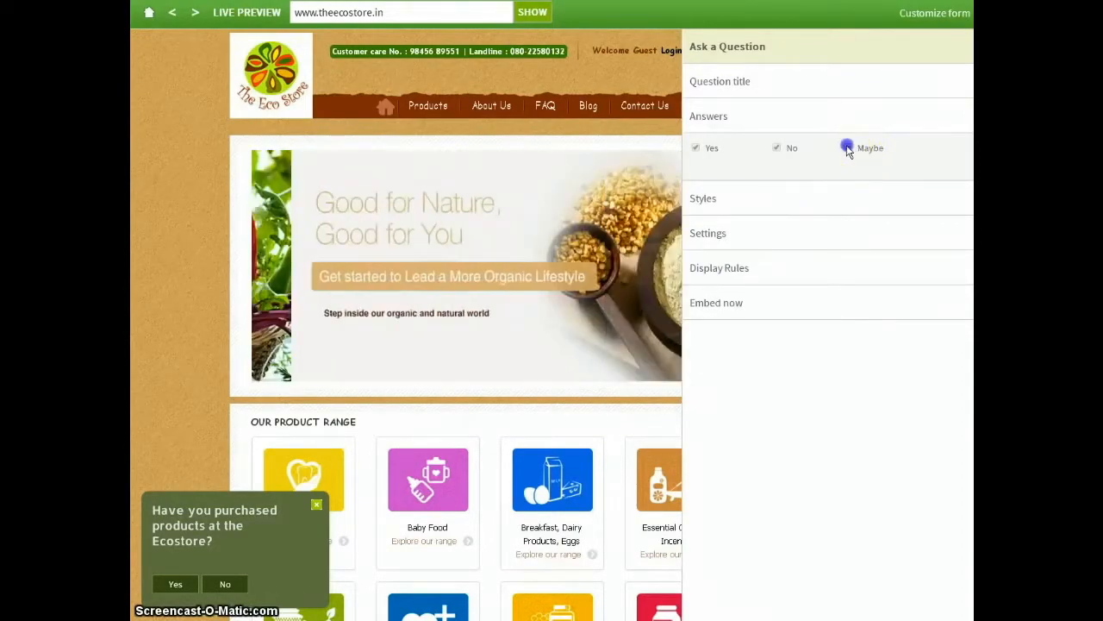
Set the question box's background color to the dark brown #6B5028 in the styles.
click(763, 200)
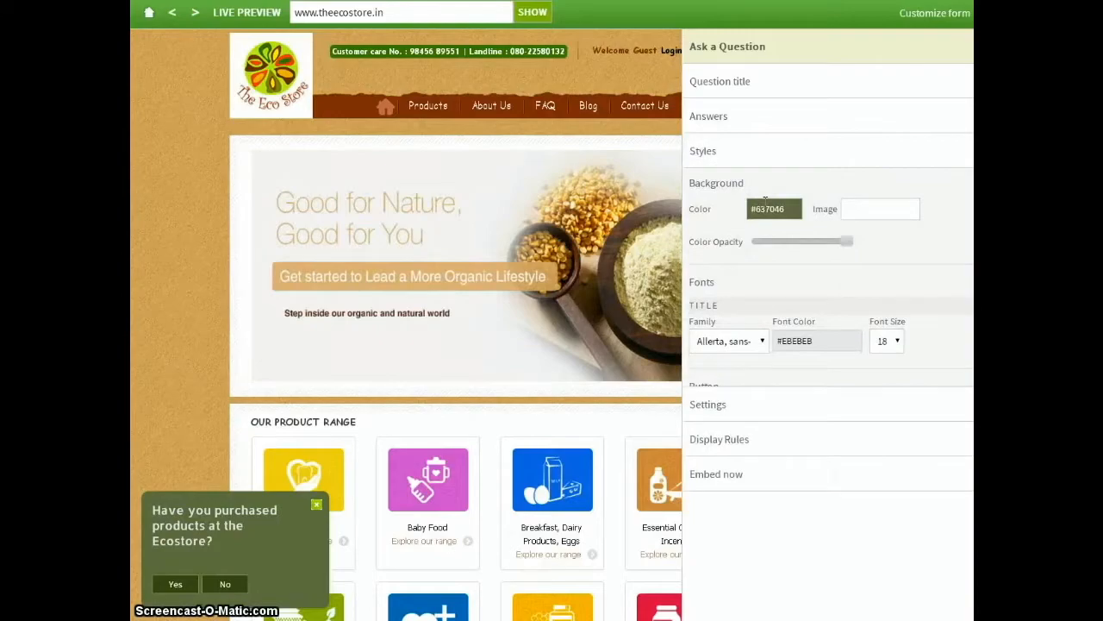
click(765, 208)
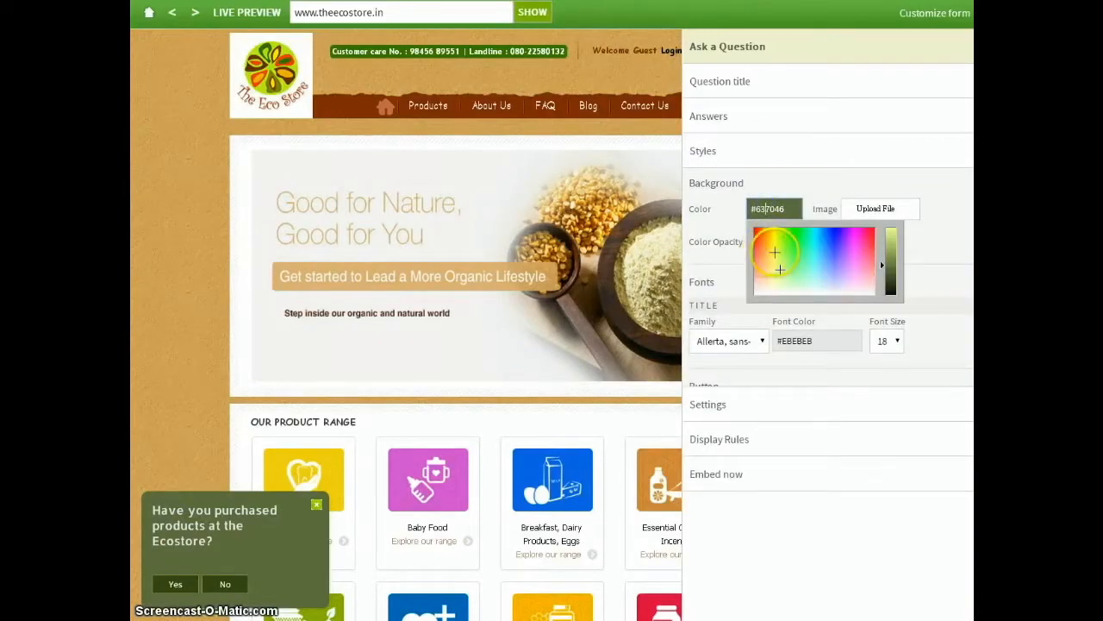
click(767, 253)
click(894, 251)
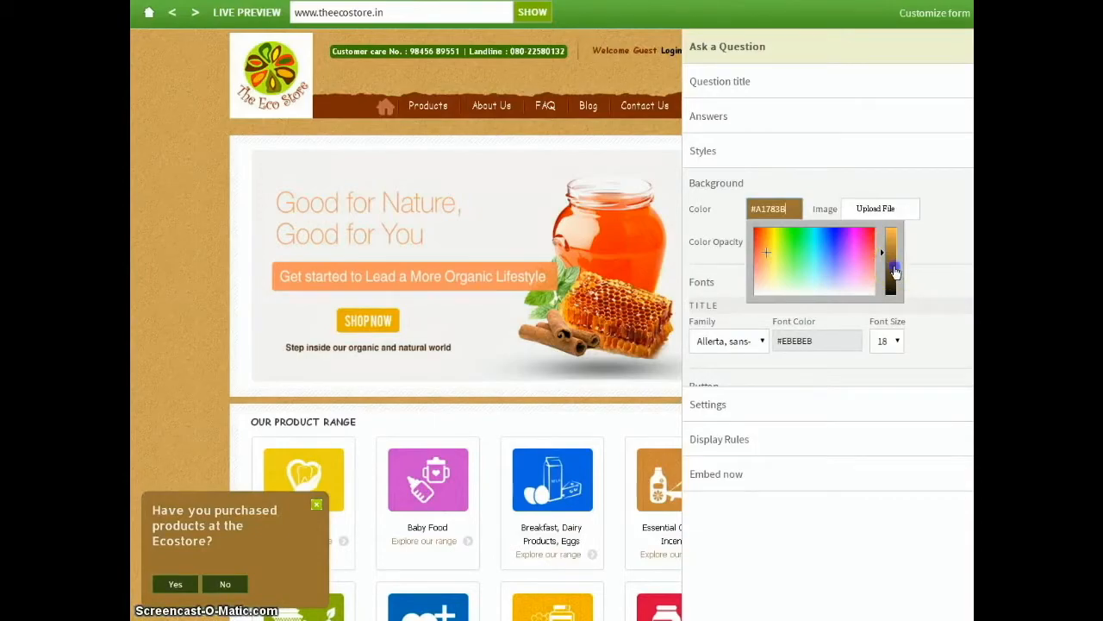
click(895, 271)
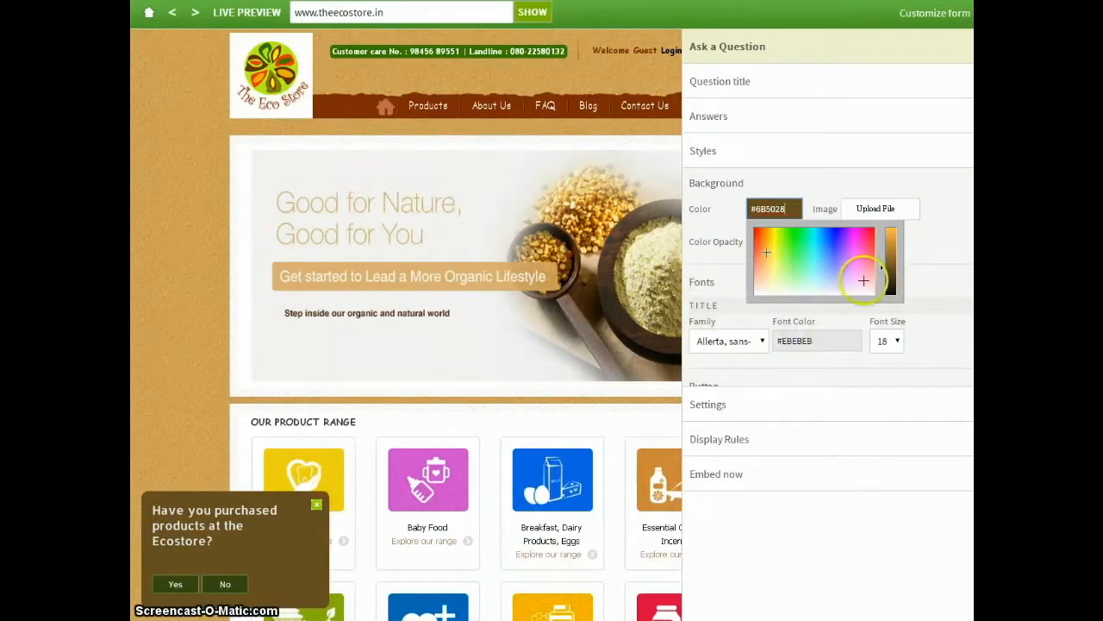
Set the answer buttons' background color to the very dark brown #331E0C.
scroll(920, 290, down, 1)
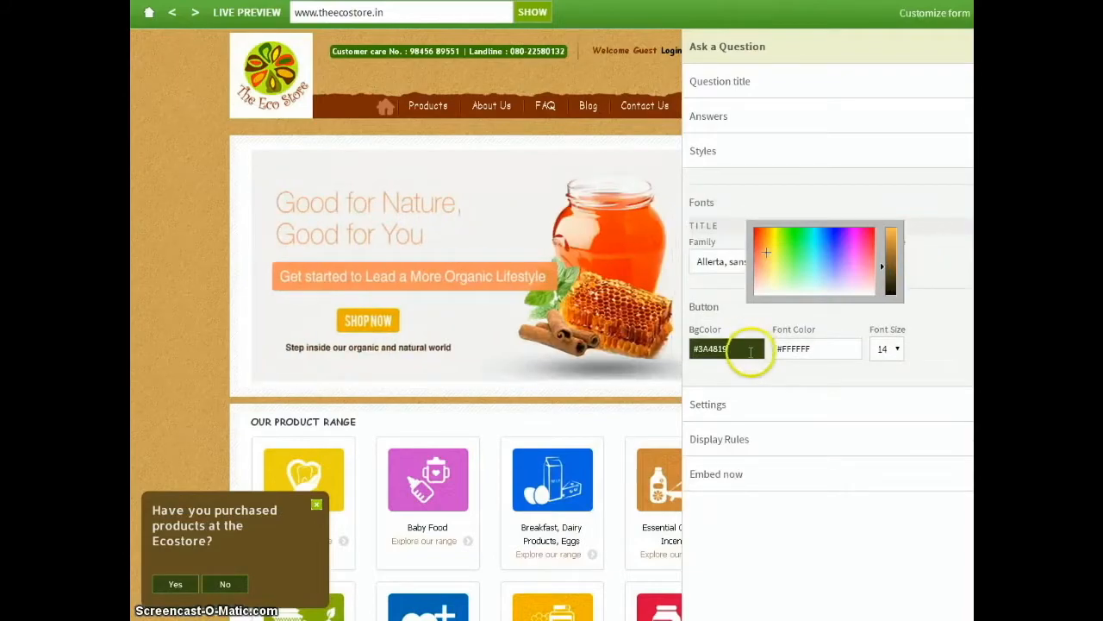
click(727, 348)
click(832, 417)
click(831, 418)
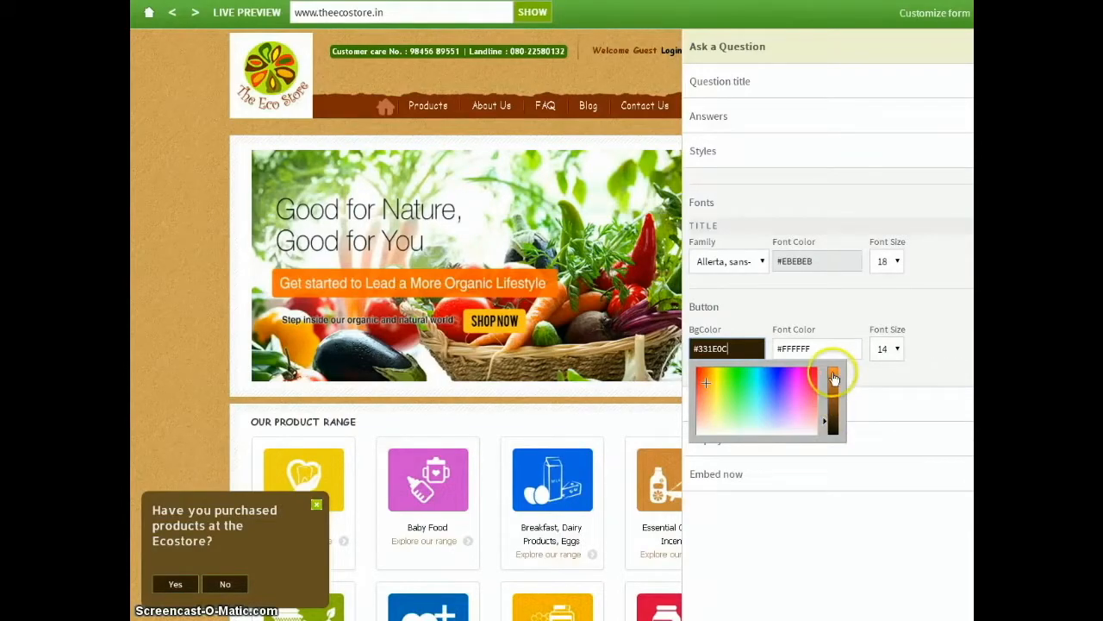
Lighten the answer buttons' background color to the brown #613916.
click(848, 343)
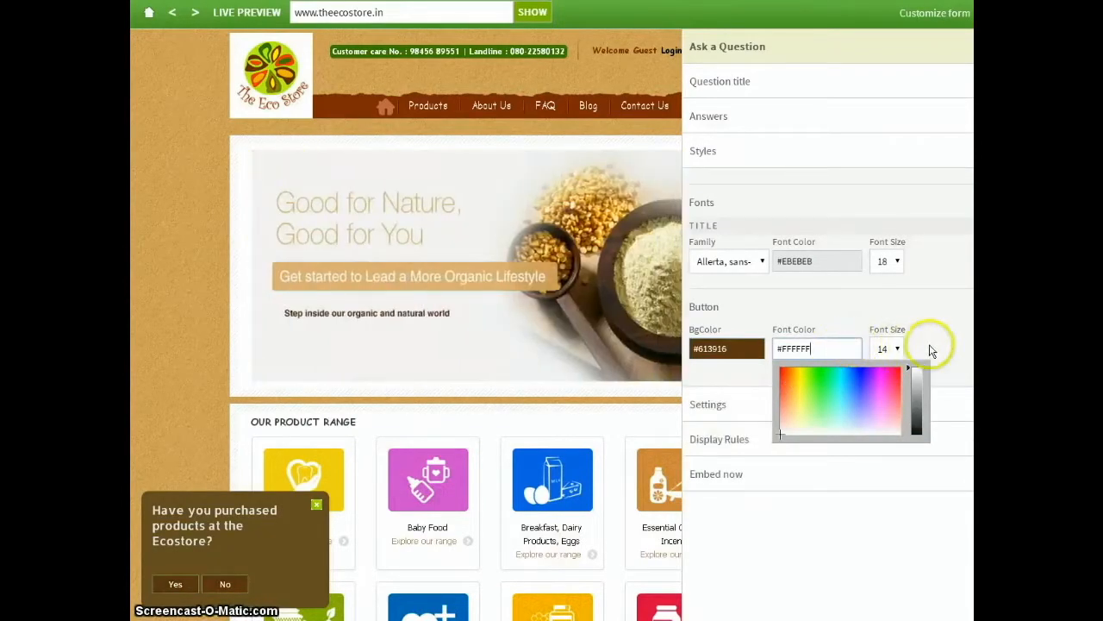
click(930, 347)
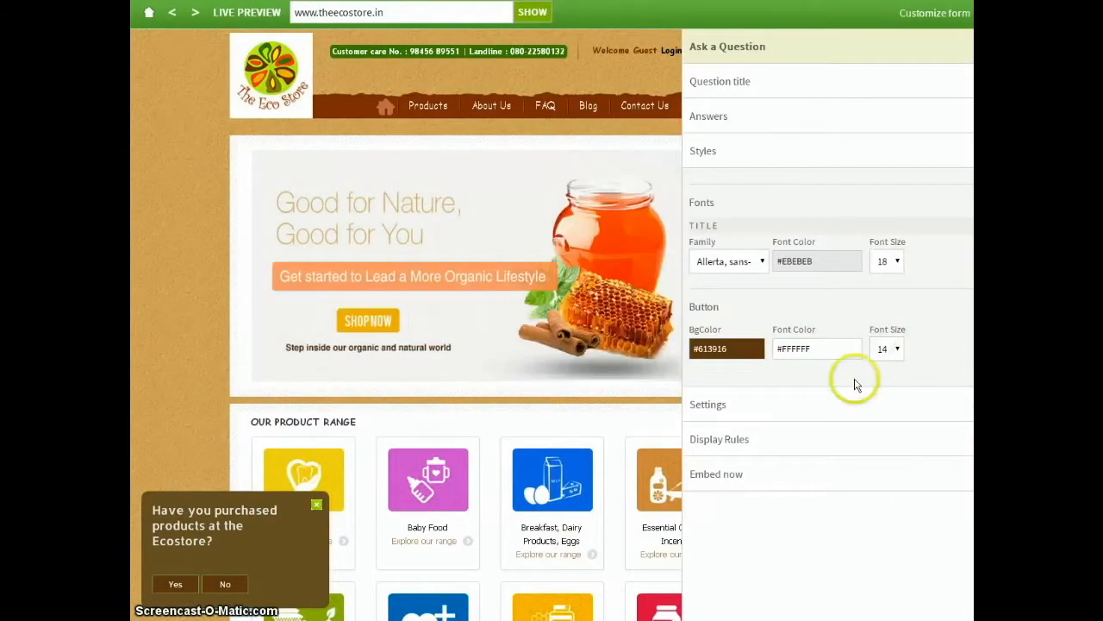
In the question popup's settings, set the effect to Slide In/Out Slow and the audio message to Flipped.
click(770, 404)
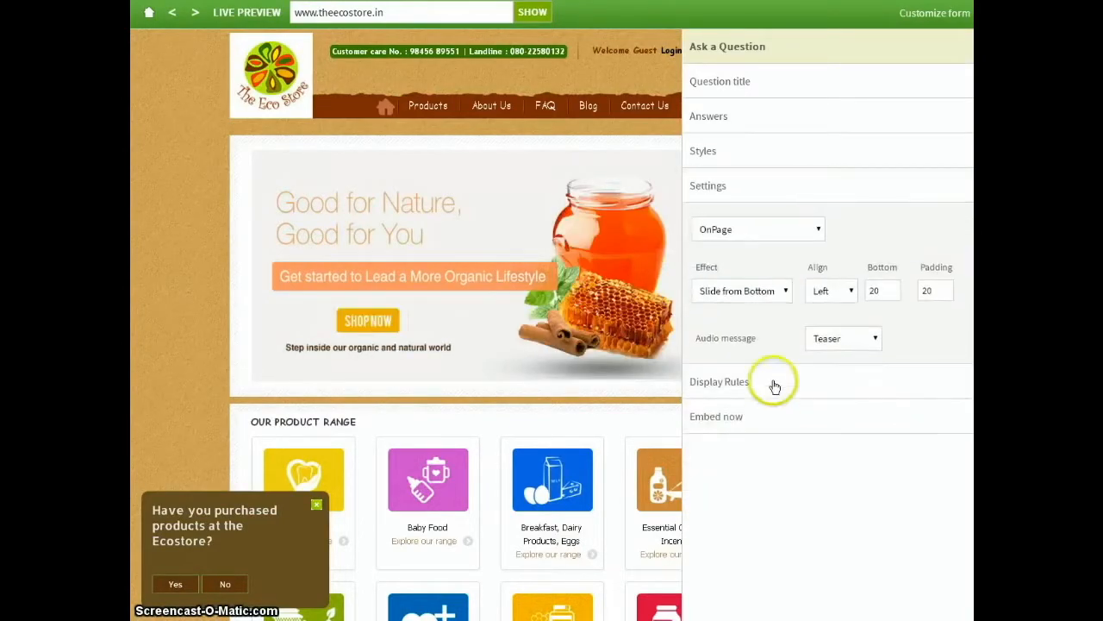
click(741, 290)
click(747, 322)
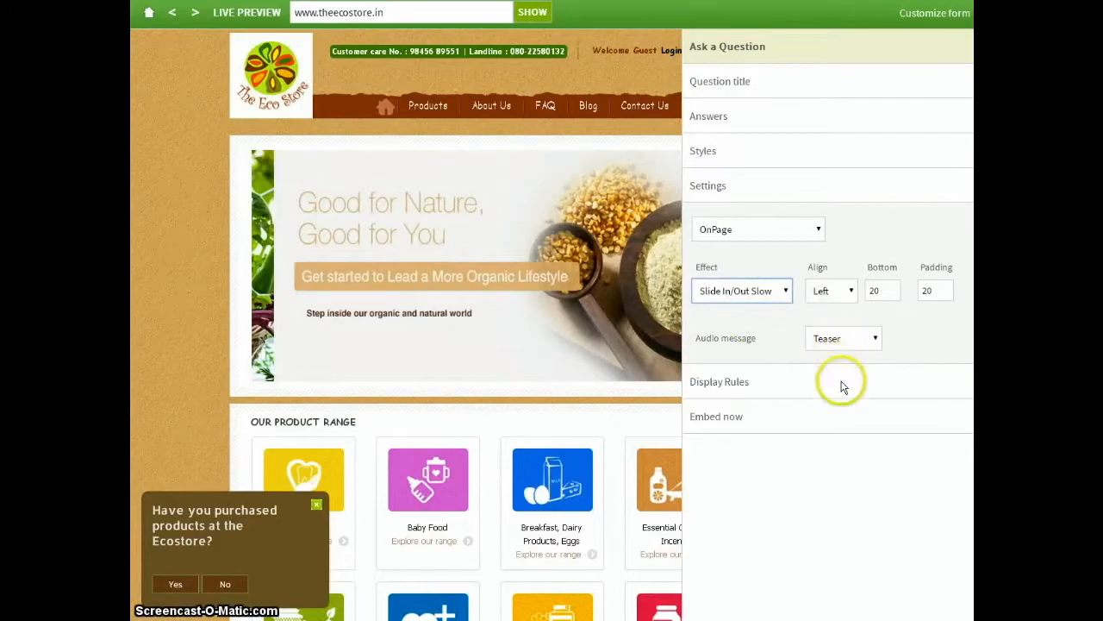
click(841, 339)
click(842, 386)
click(833, 334)
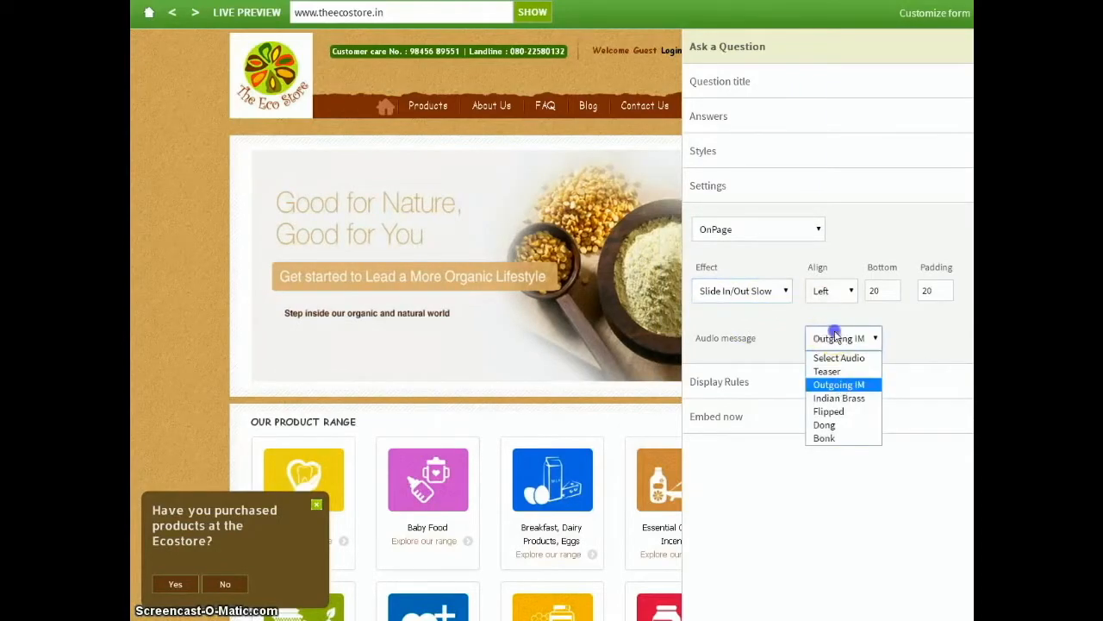
click(831, 410)
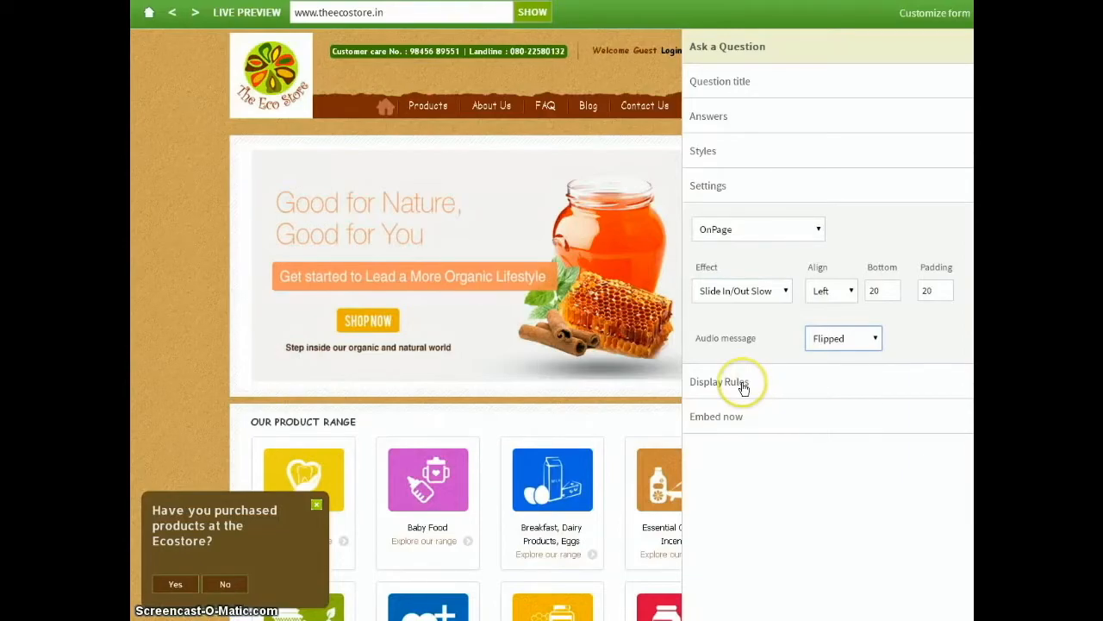
Set display rules for visitors who do not belong to segment x and whose page depth is 4.
click(744, 384)
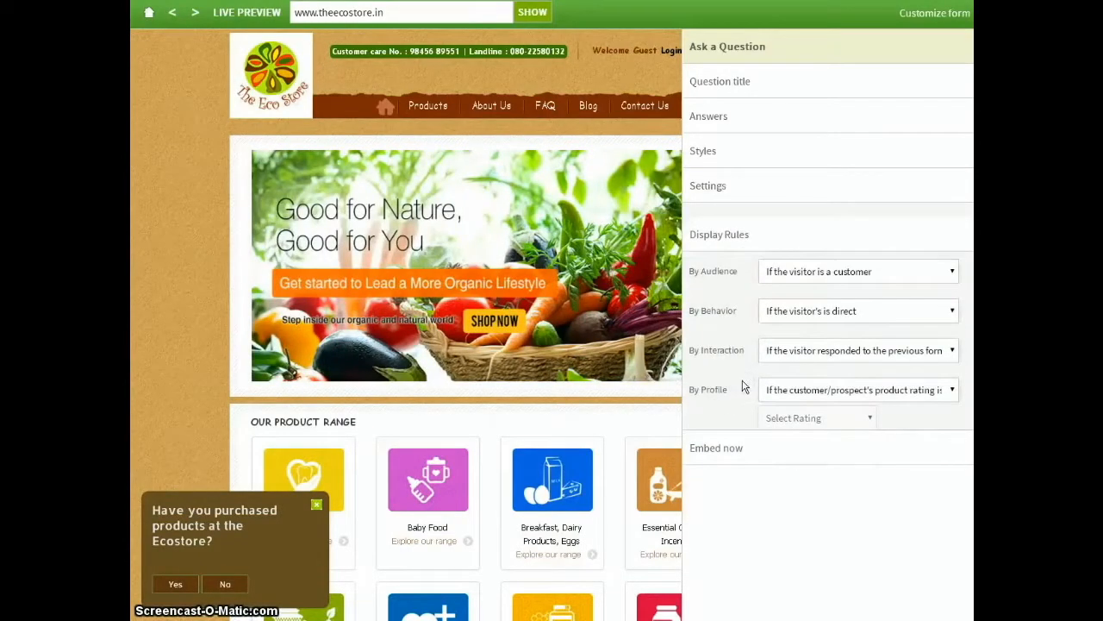
click(802, 263)
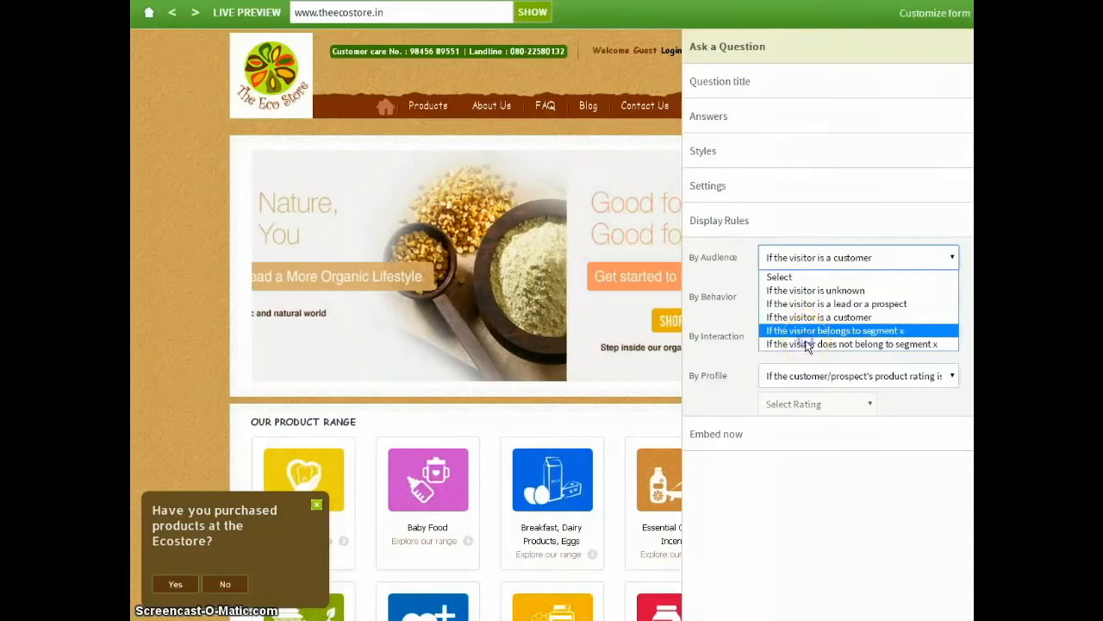
click(808, 344)
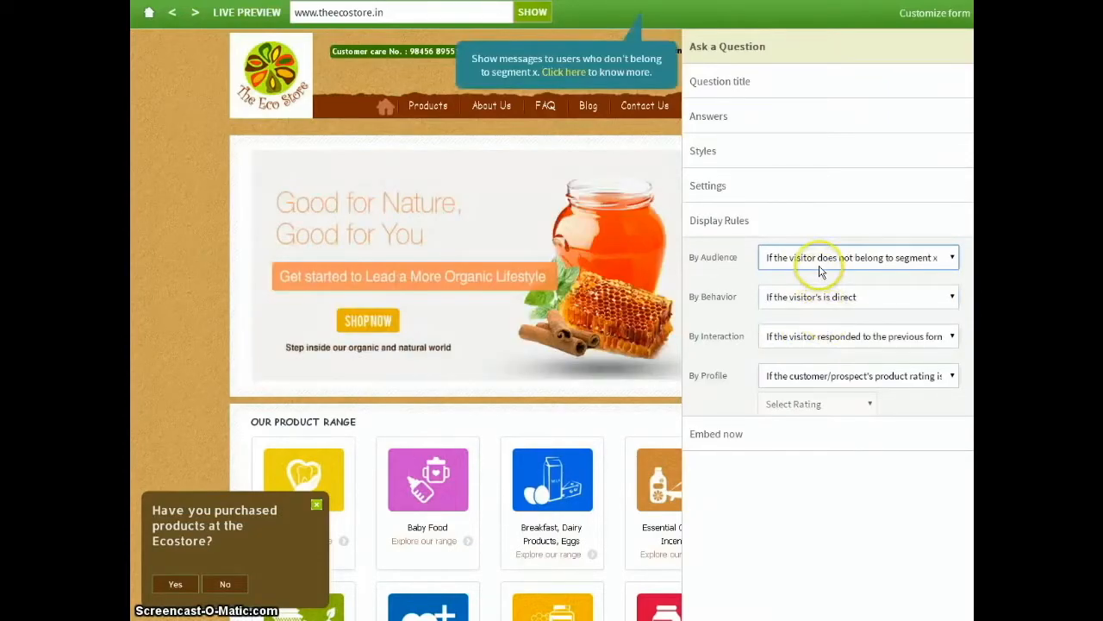
click(814, 296)
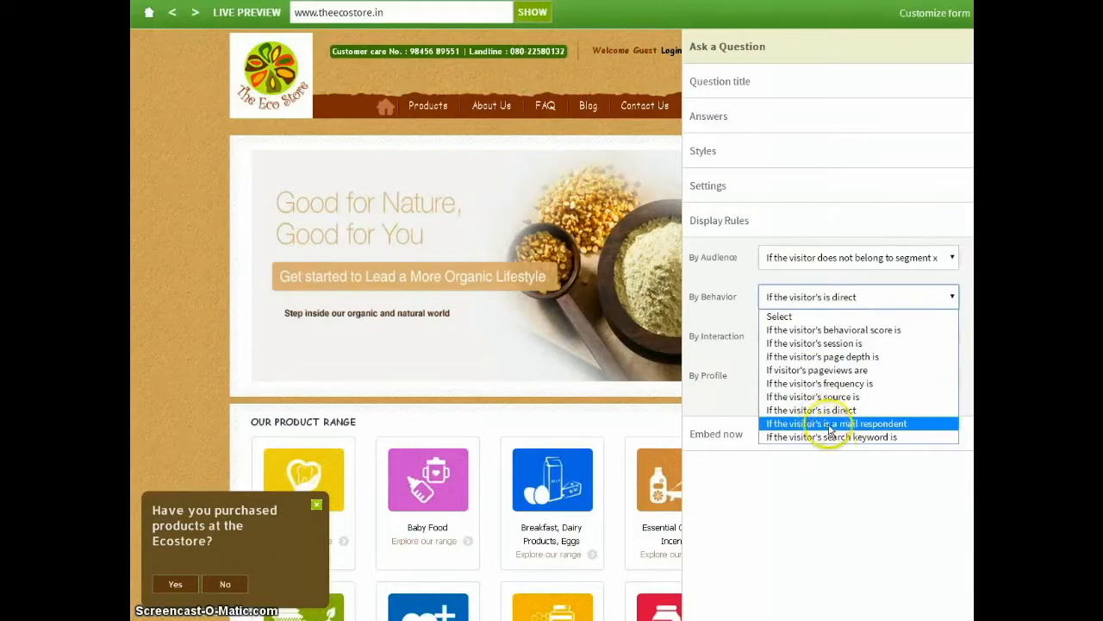
click(828, 357)
click(798, 327)
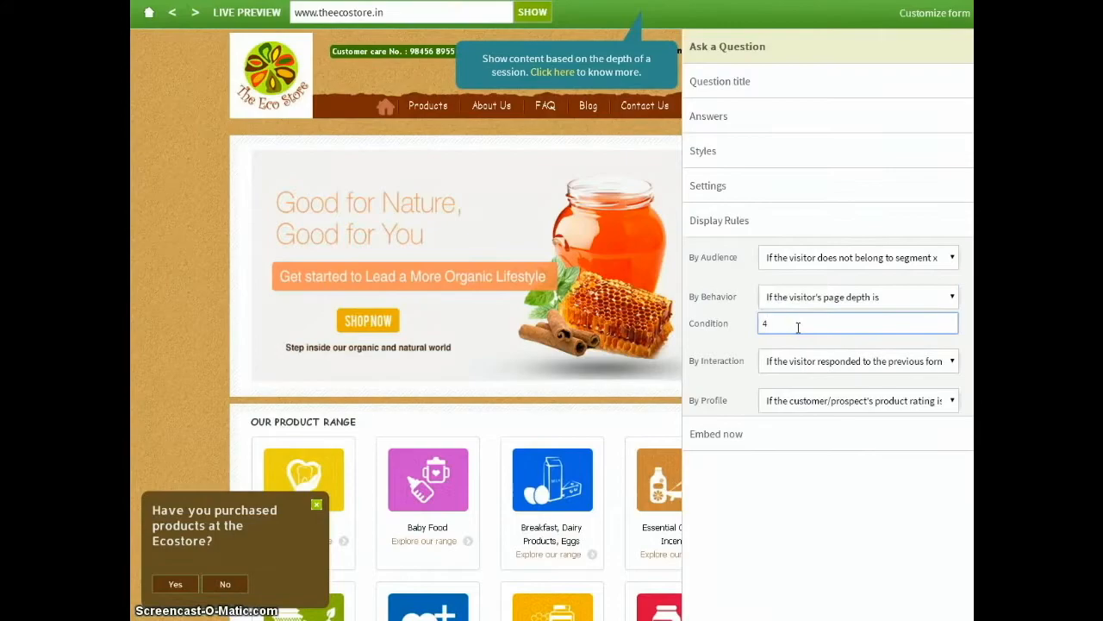
Set the interaction display rule to a customer current value of 500.
click(798, 362)
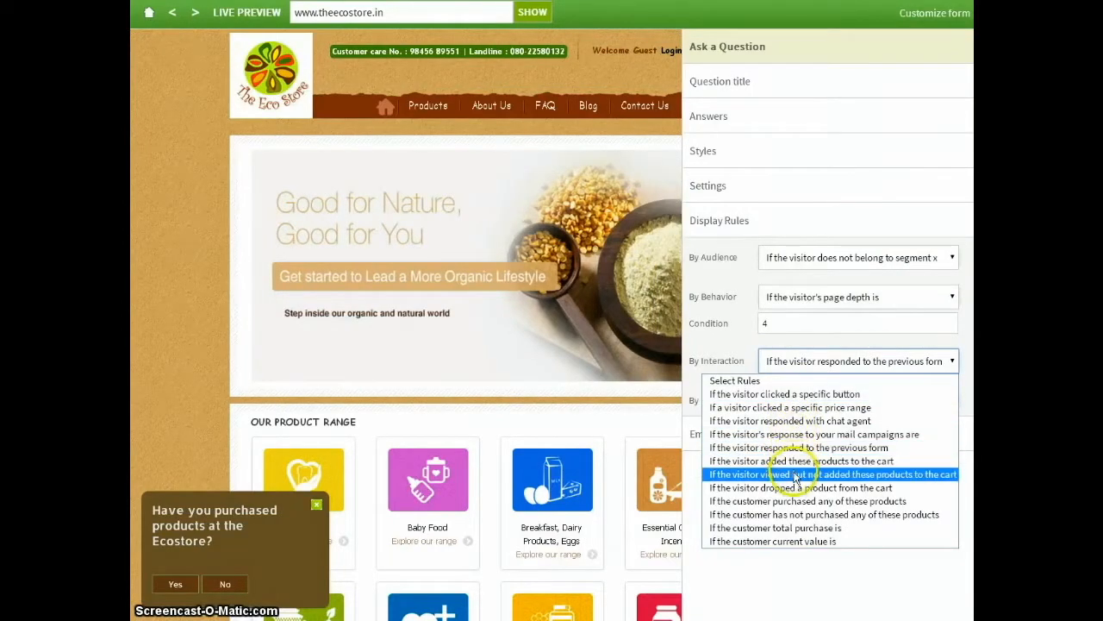
click(791, 541)
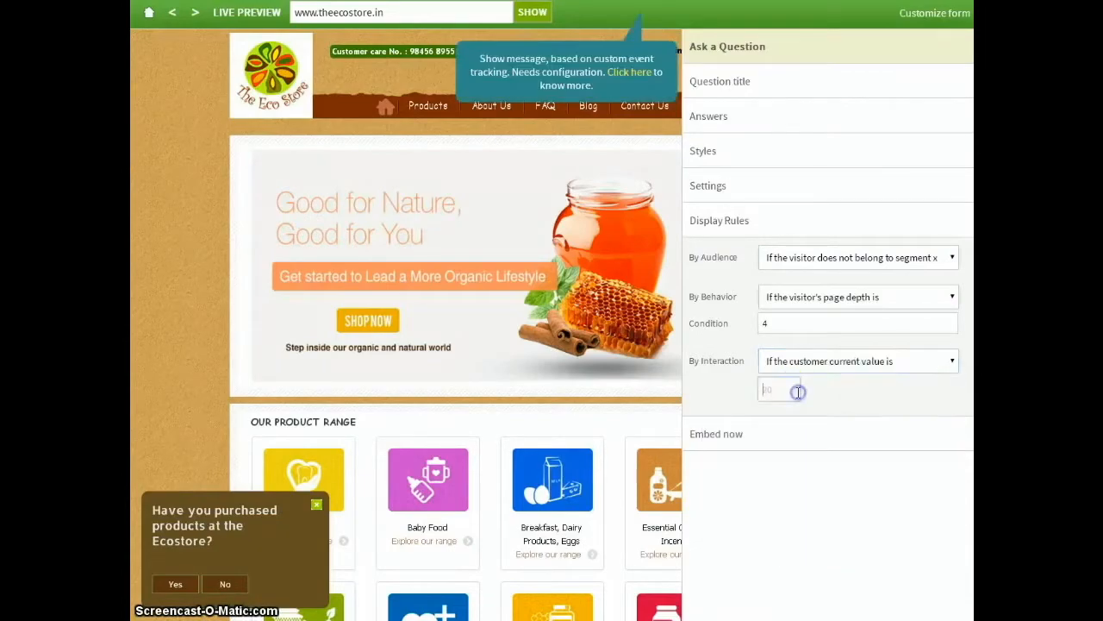
click(797, 389)
text(500)
Set the profile display rule to a customer/prospect marital status of Married.
scroll(828, 377, down, 1)
click(834, 366)
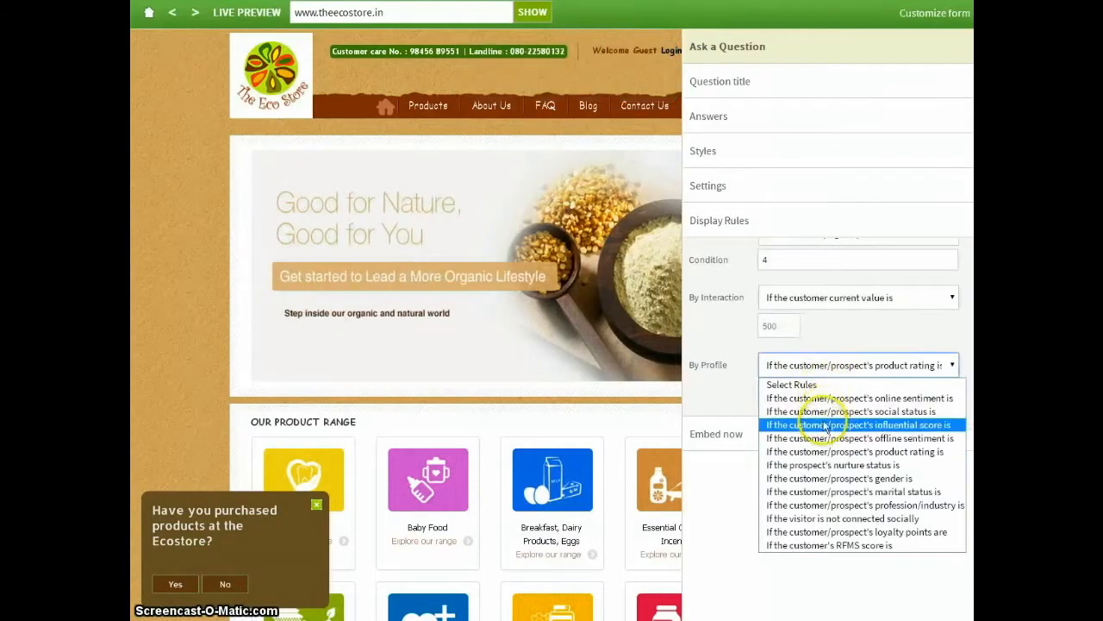
click(830, 493)
click(803, 394)
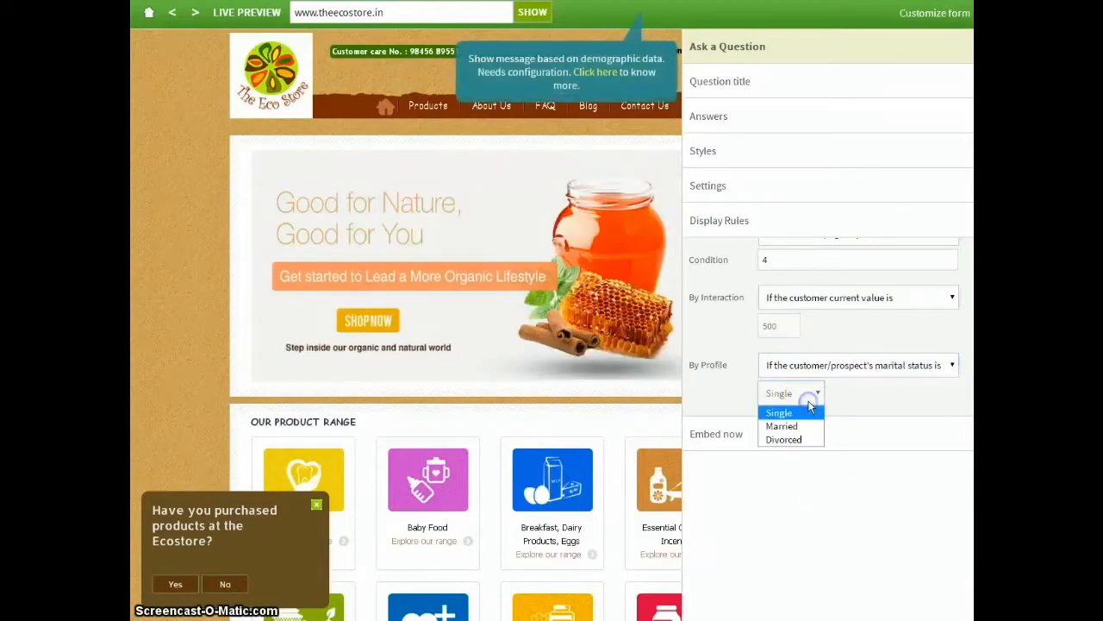
click(807, 428)
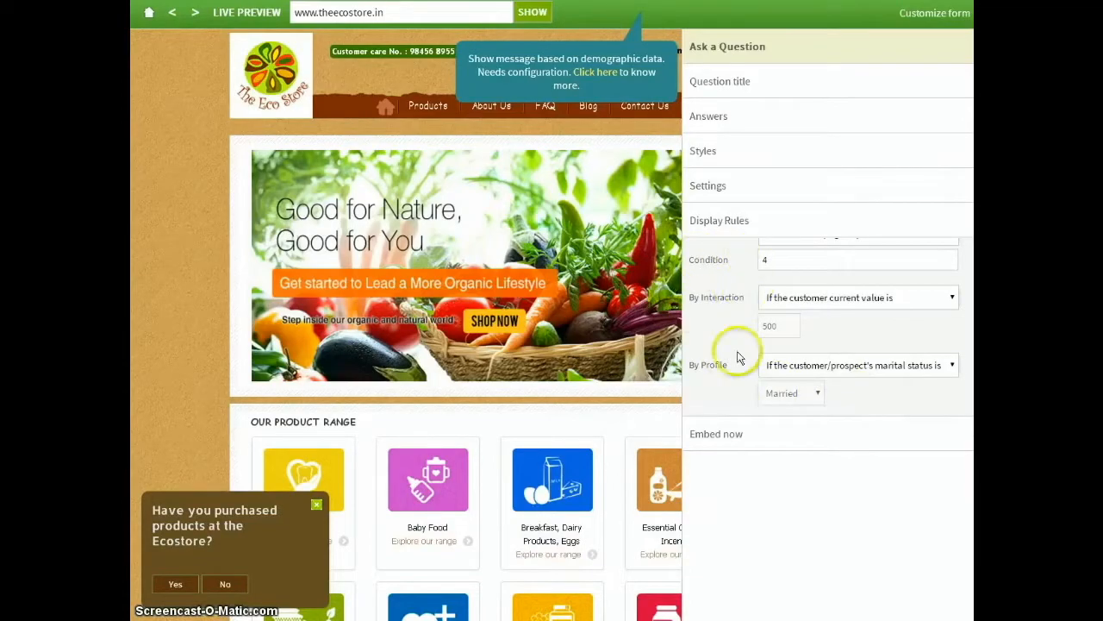
View the embed options, then leave the question form without finishing its script and go on to the Ask an opinion template.
click(730, 434)
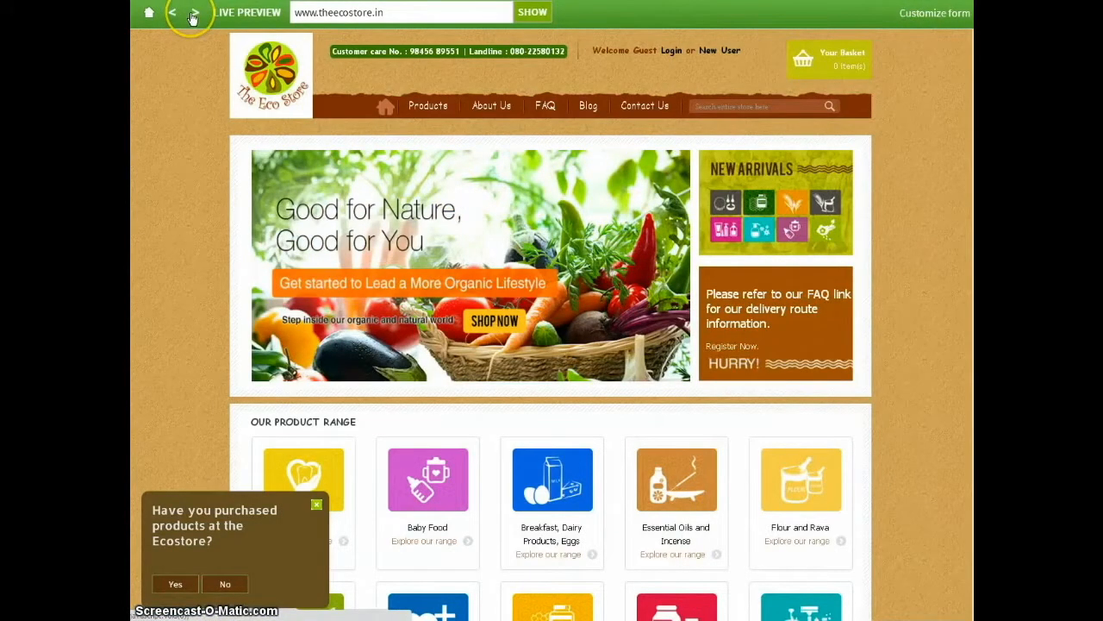
click(193, 14)
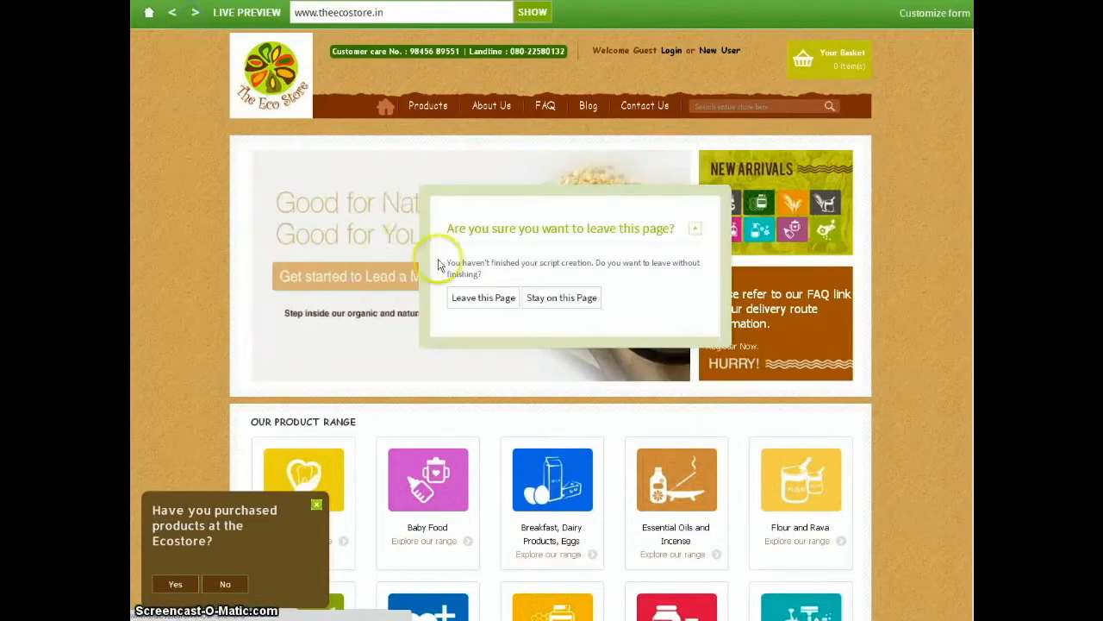
click(493, 298)
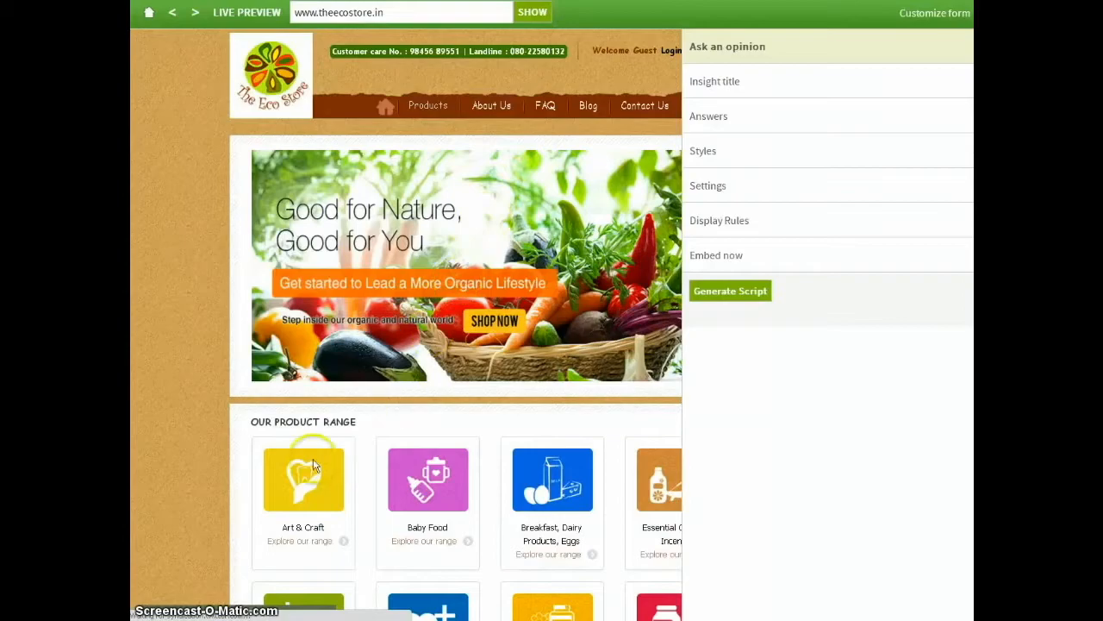
Review the Ask an opinion template's answers and the Identify Visitors template's form fields.
click(723, 125)
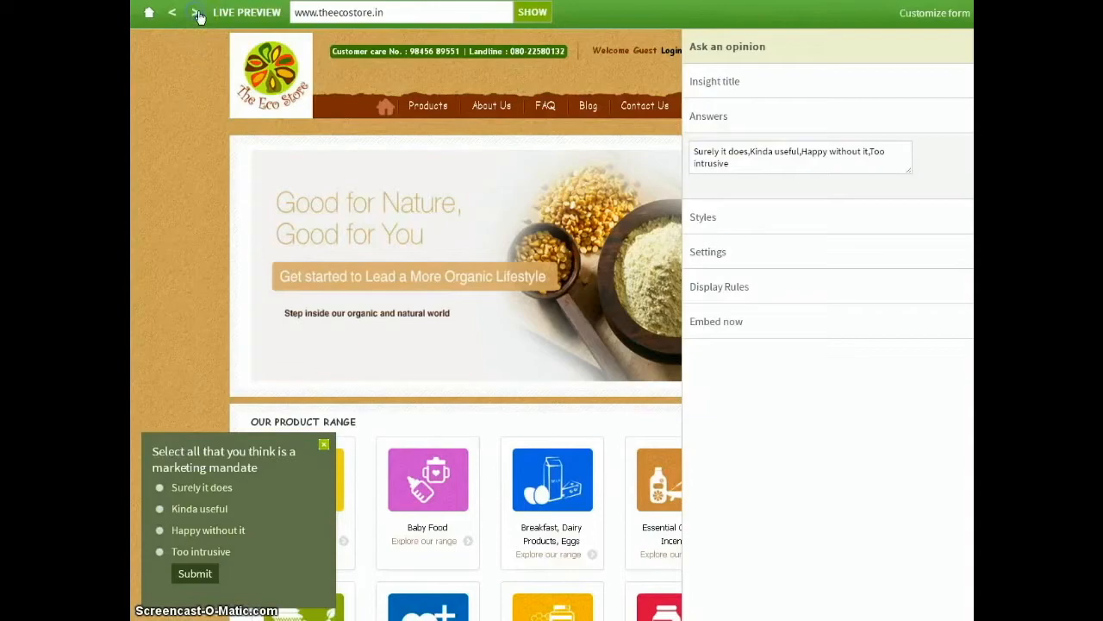
click(239, 89)
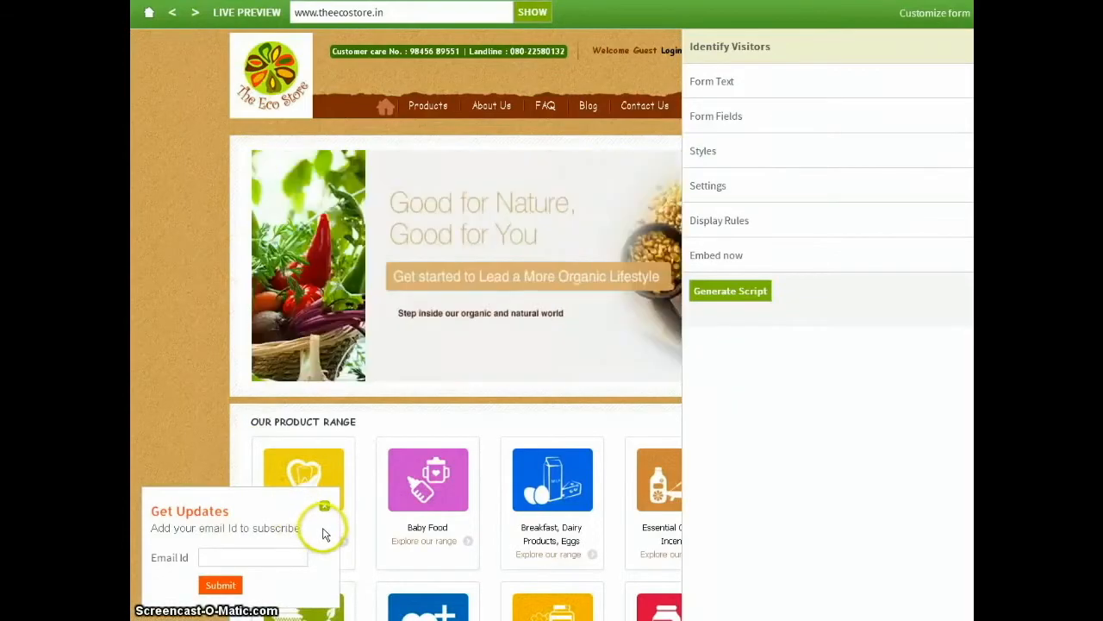
click(700, 117)
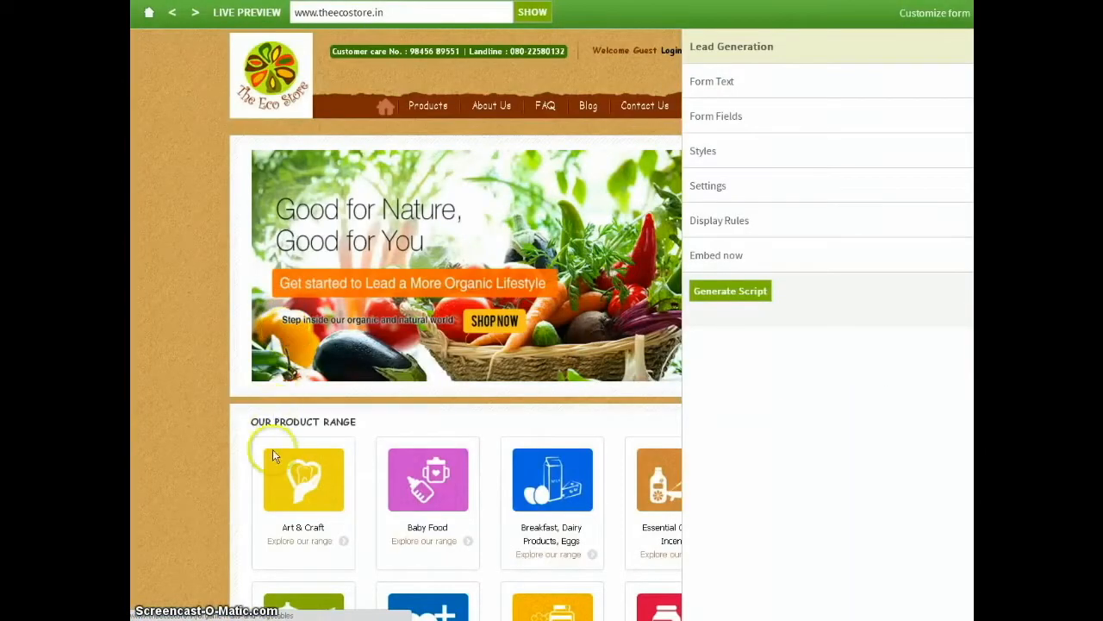
Set the Lead Generation form's background color to the light yellow #FFE7A6 and view its form fields.
click(745, 156)
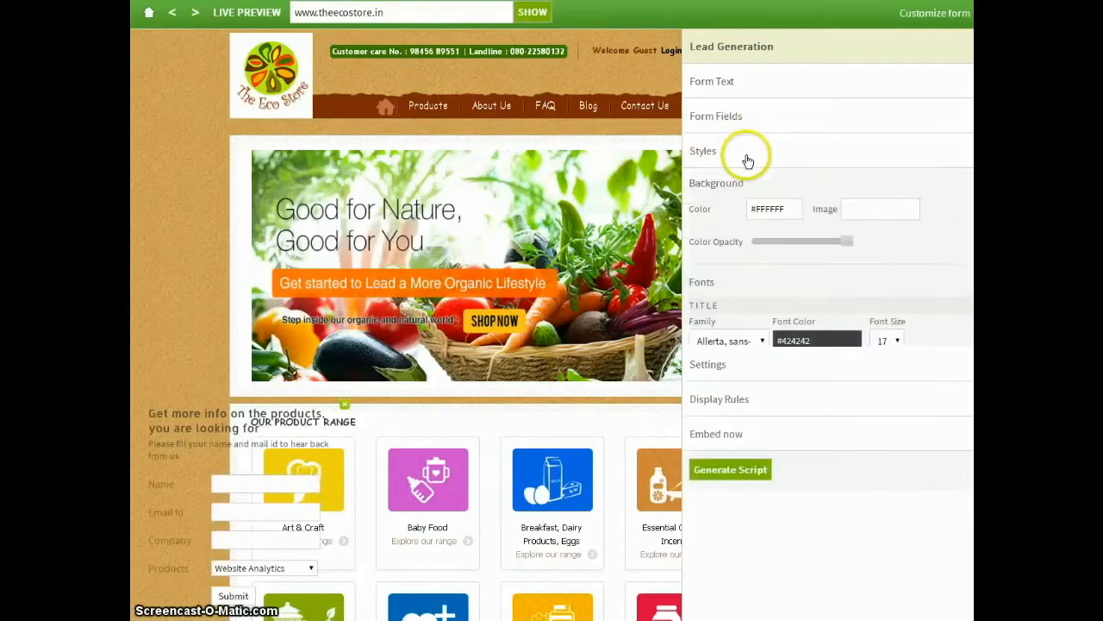
click(770, 209)
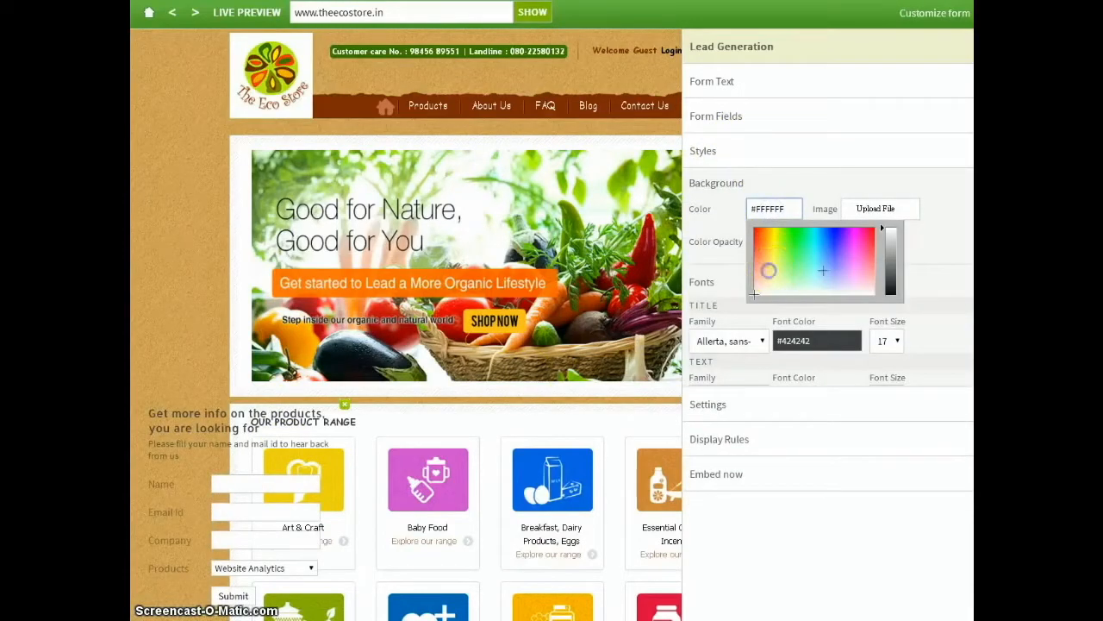
click(769, 271)
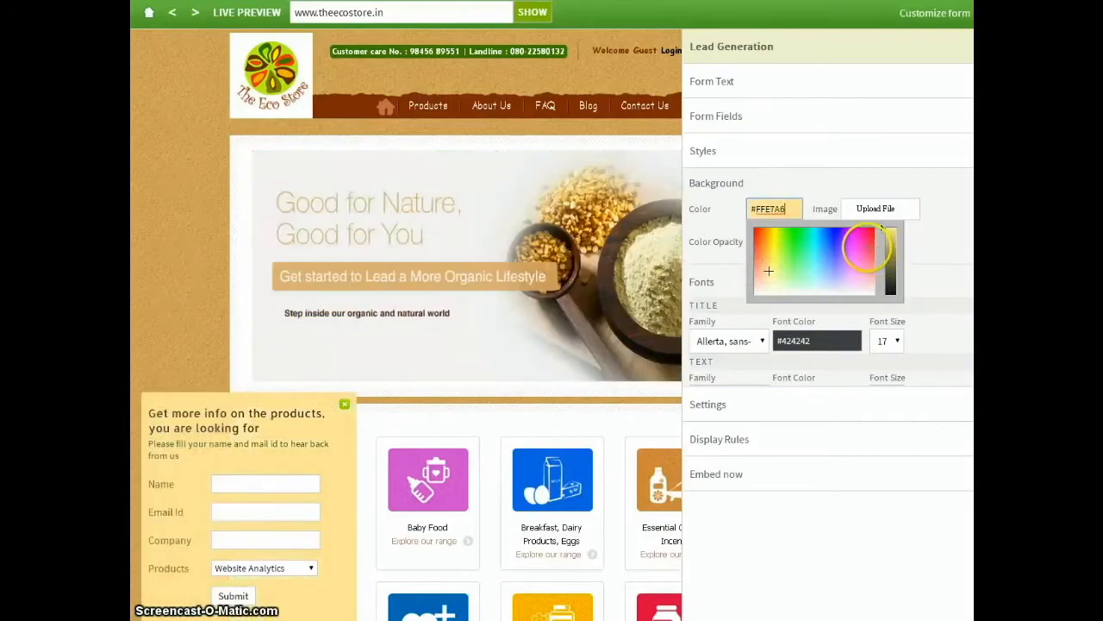
click(919, 241)
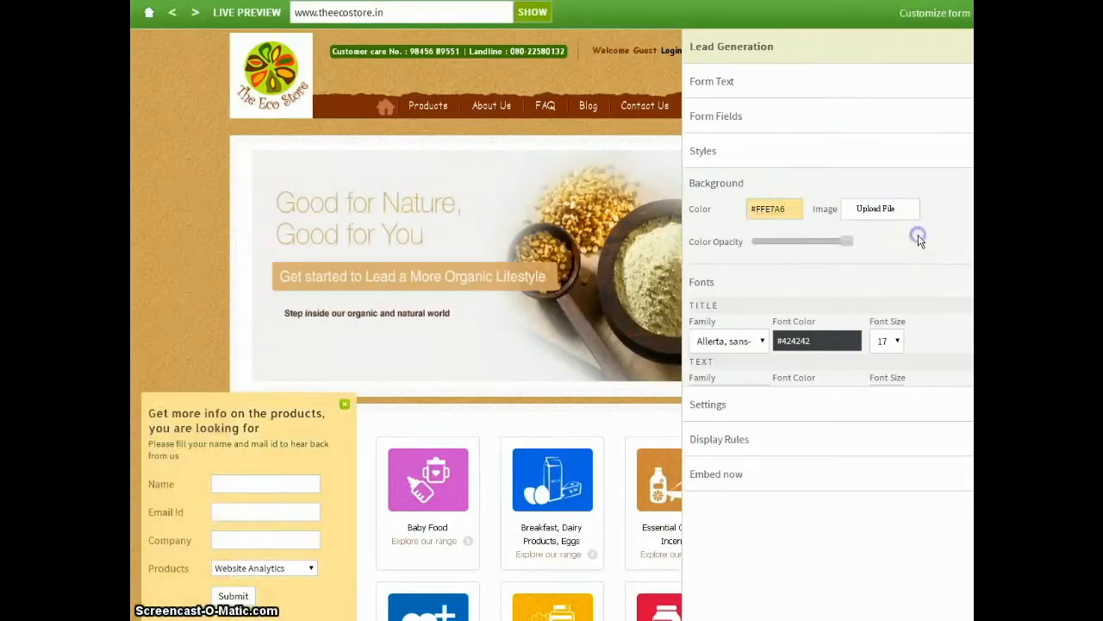
click(762, 126)
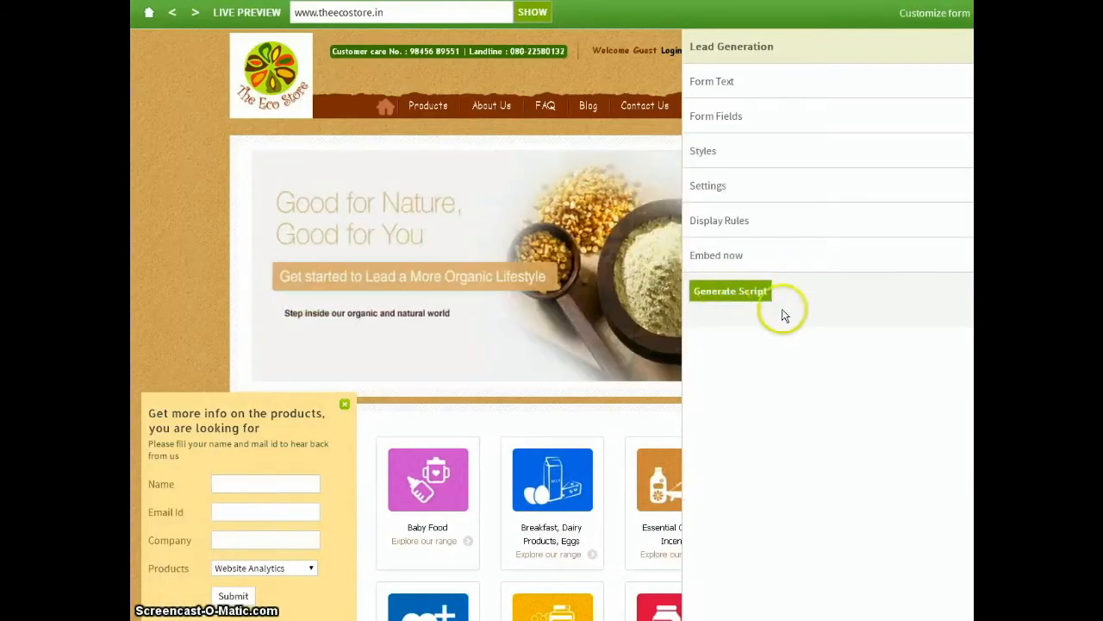
Return to the interaction home page and read through the Configuring Rules page's audience, behavioral score and session rules.
click(149, 15)
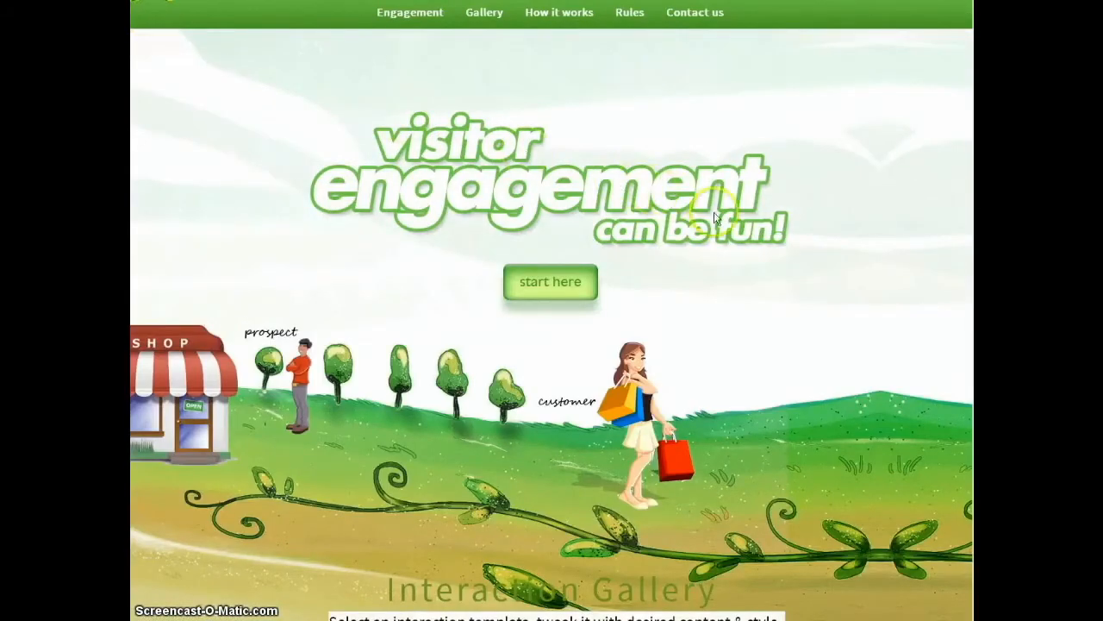
click(628, 15)
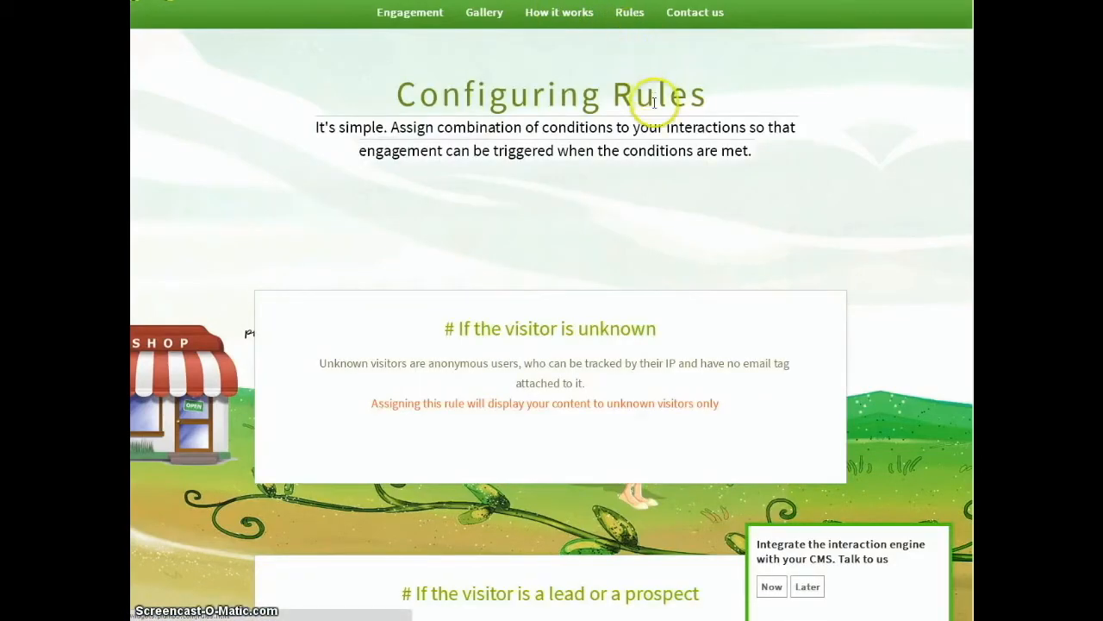
scroll(689, 224, down, 1)
scroll(688, 224, down, 2)
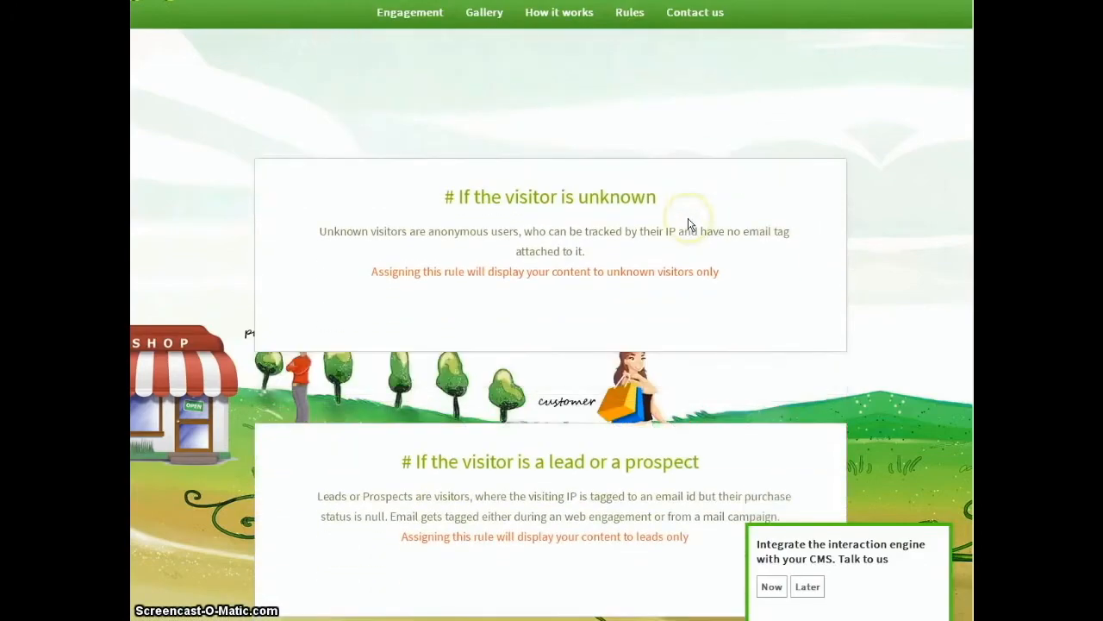
scroll(688, 217, down, 3)
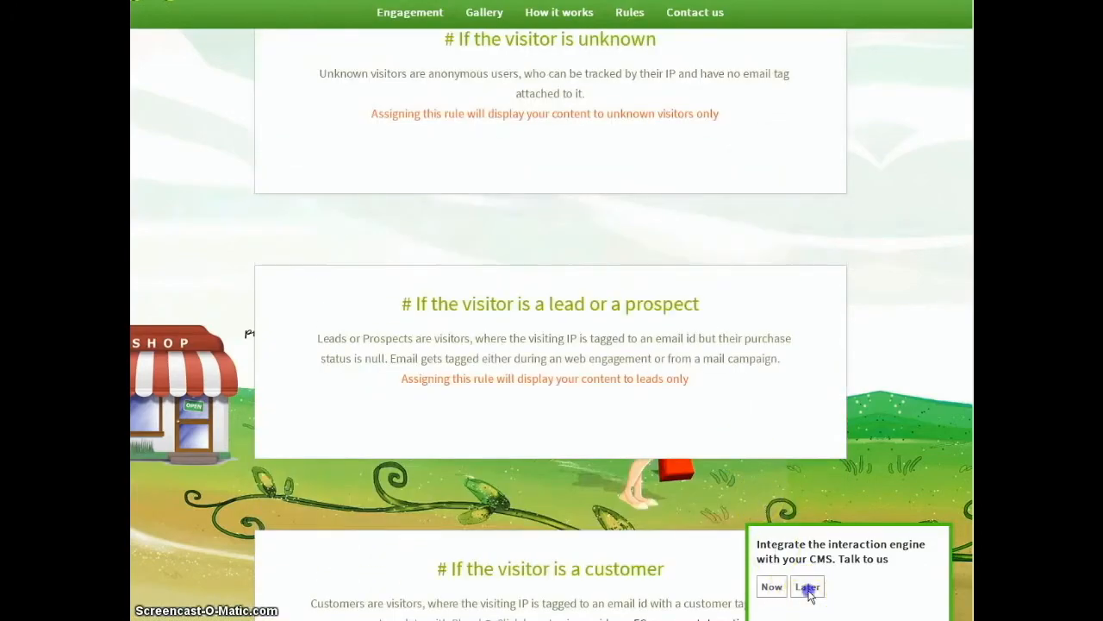
scroll(680, 335, down, 5)
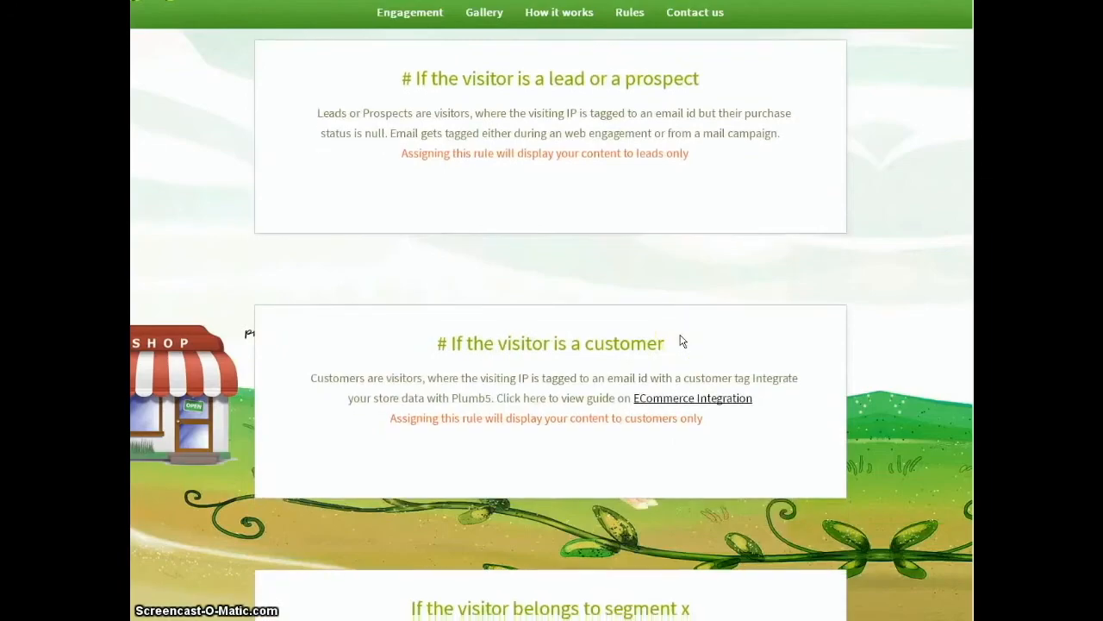
scroll(680, 340, down, 5)
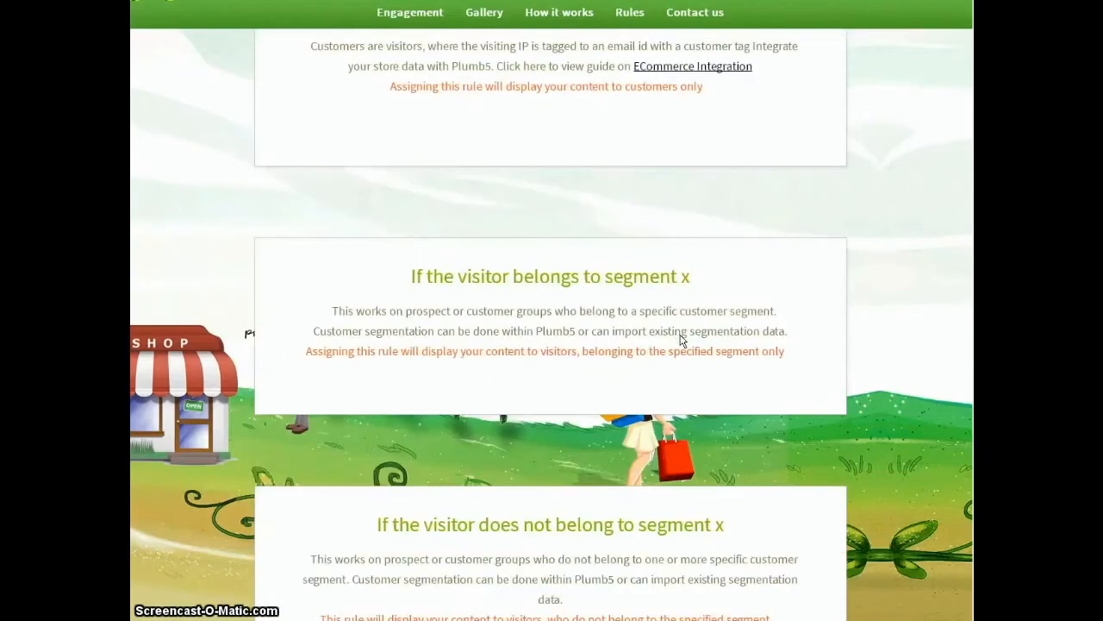
scroll(680, 334, down, 3)
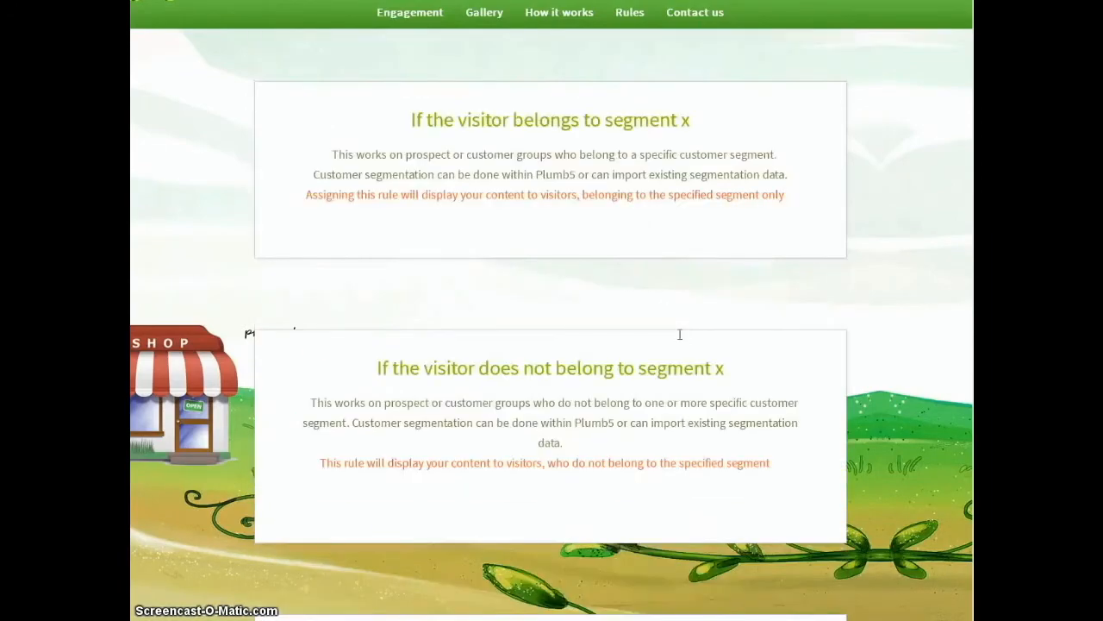
scroll(680, 334, down, 7)
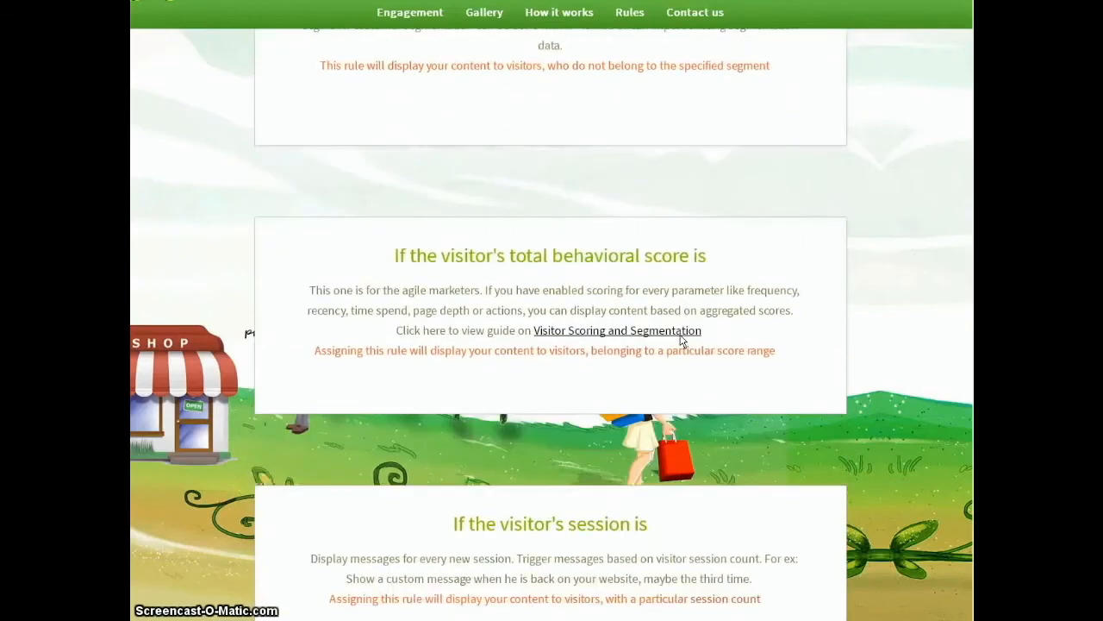
scroll(681, 339, down, 2)
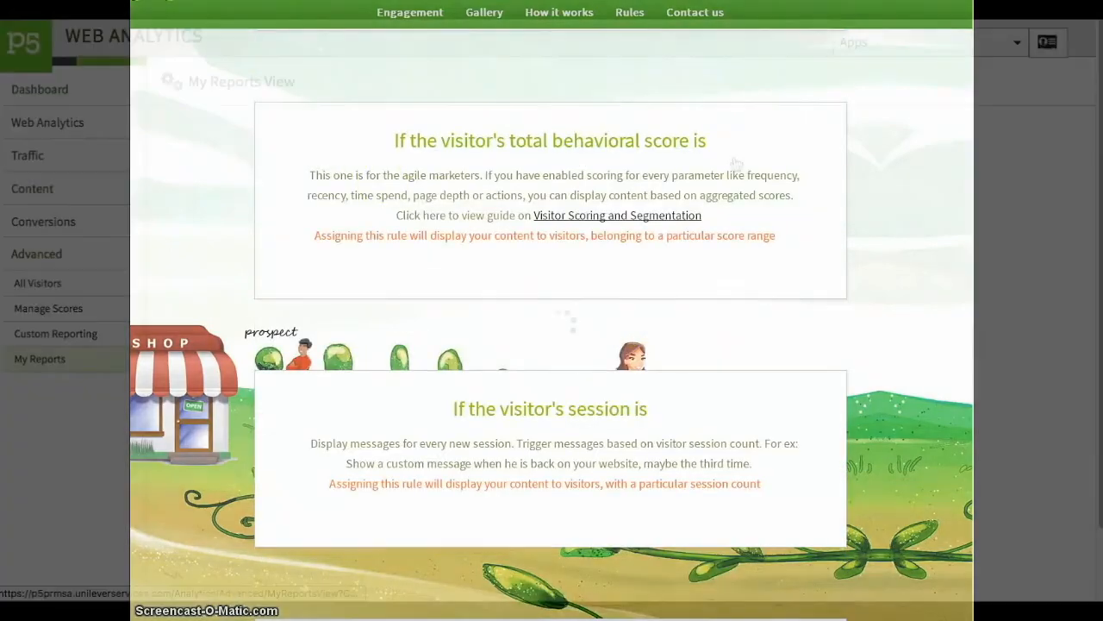